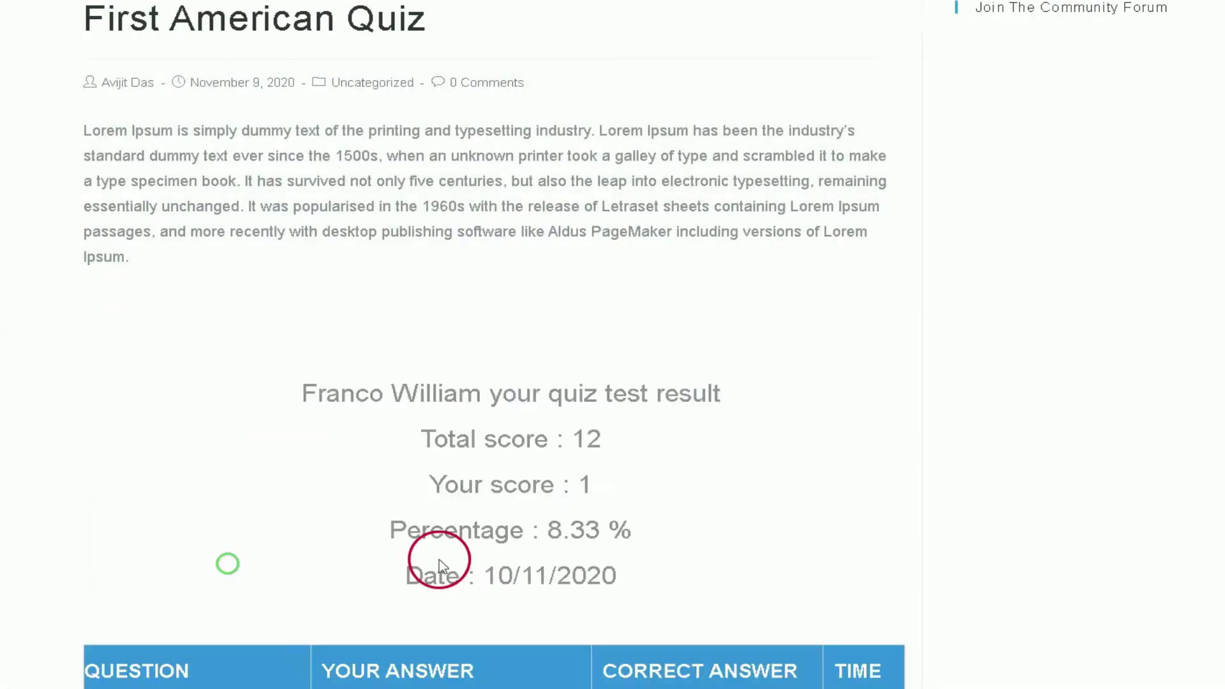
scroll(437, 565, down, 1)
scroll(405, 488, down, 5)
scroll(559, 447, down, 4)
scroll(560, 460, down, 4)
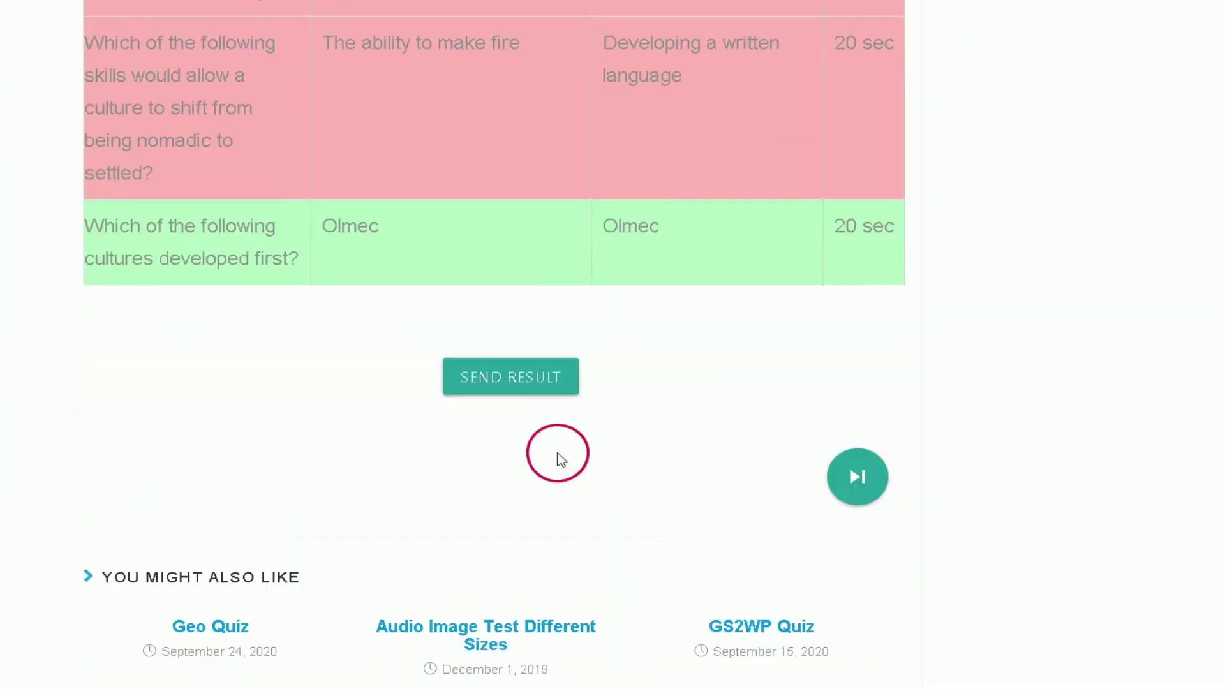
scroll(575, 488, up, 2)
scroll(571, 485, up, 5)
scroll(576, 489, up, 3)
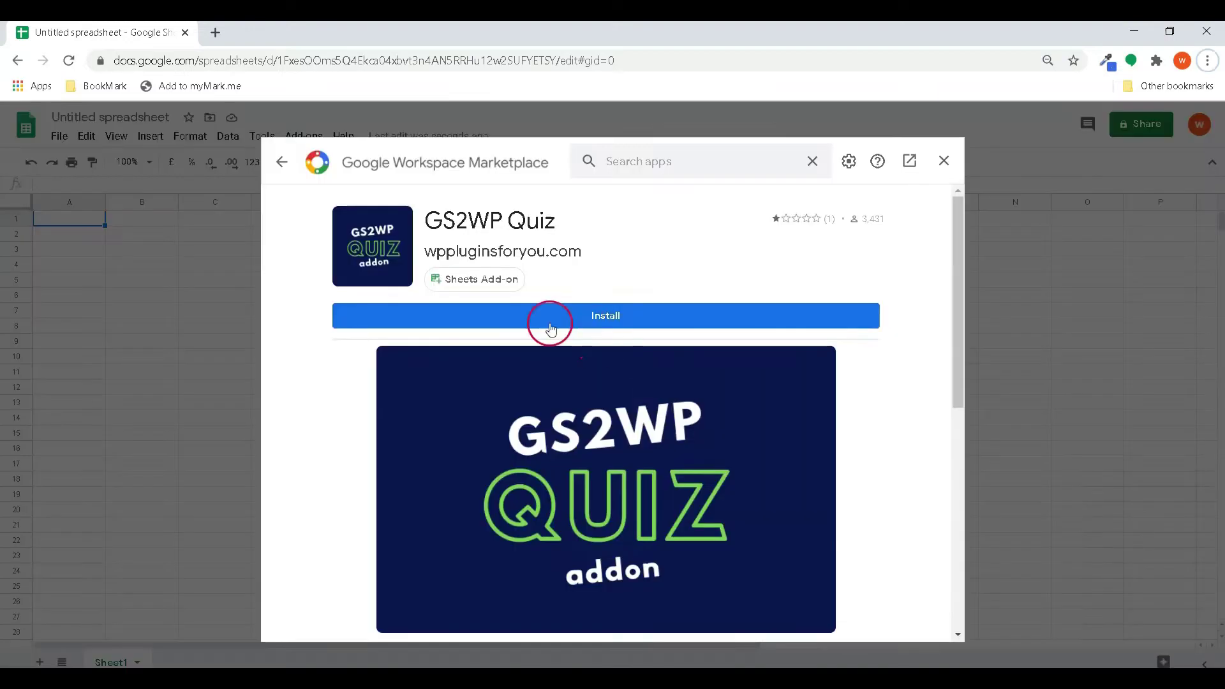
Install the GS2WP Quiz add-on from the Workspace Marketplace and grant it account access.
click(606, 326)
click(622, 328)
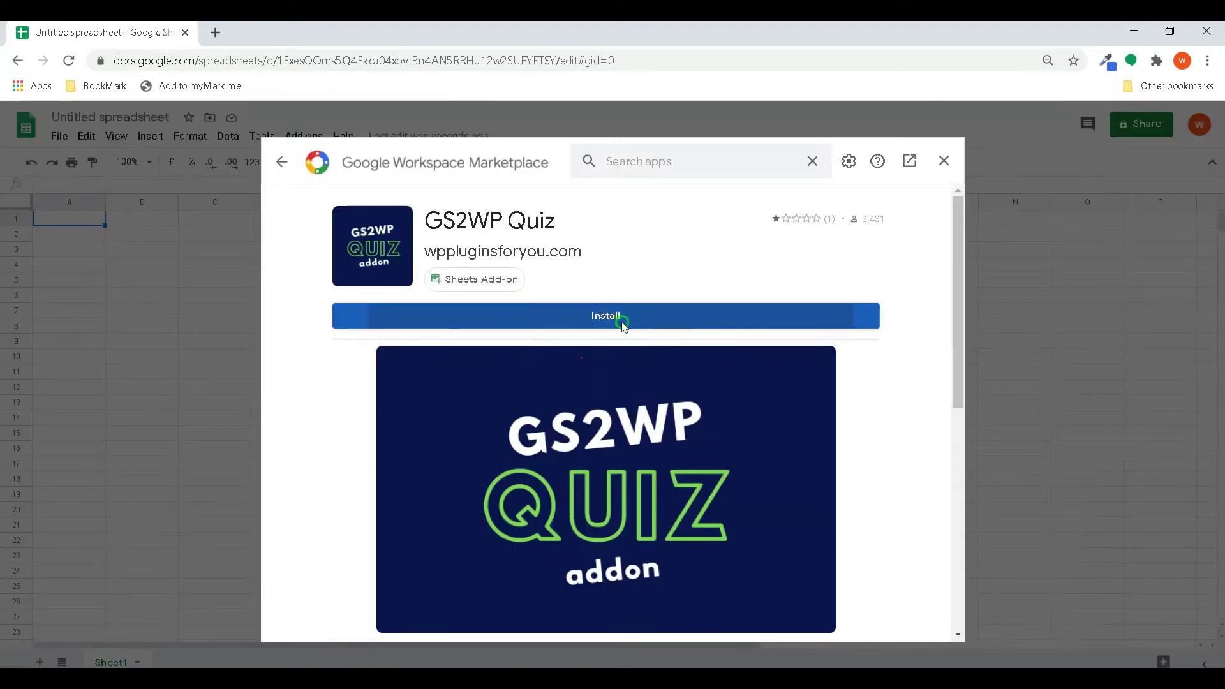
click(717, 473)
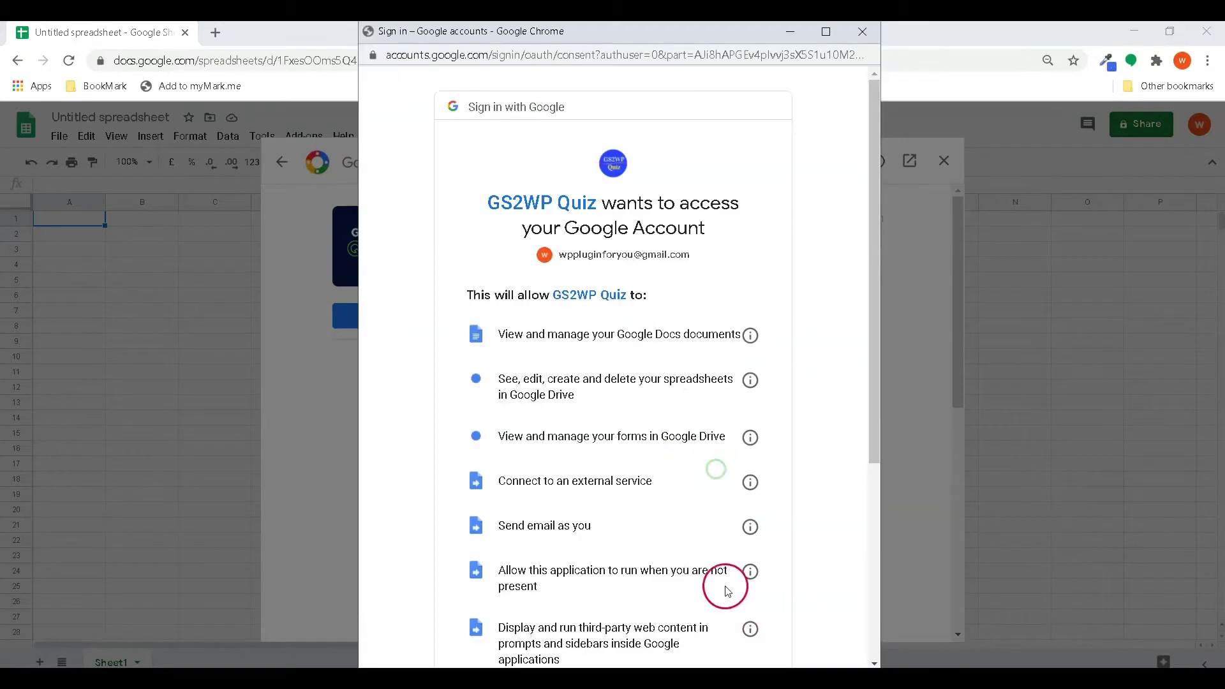
scroll(650, 545, down, 3)
click(713, 569)
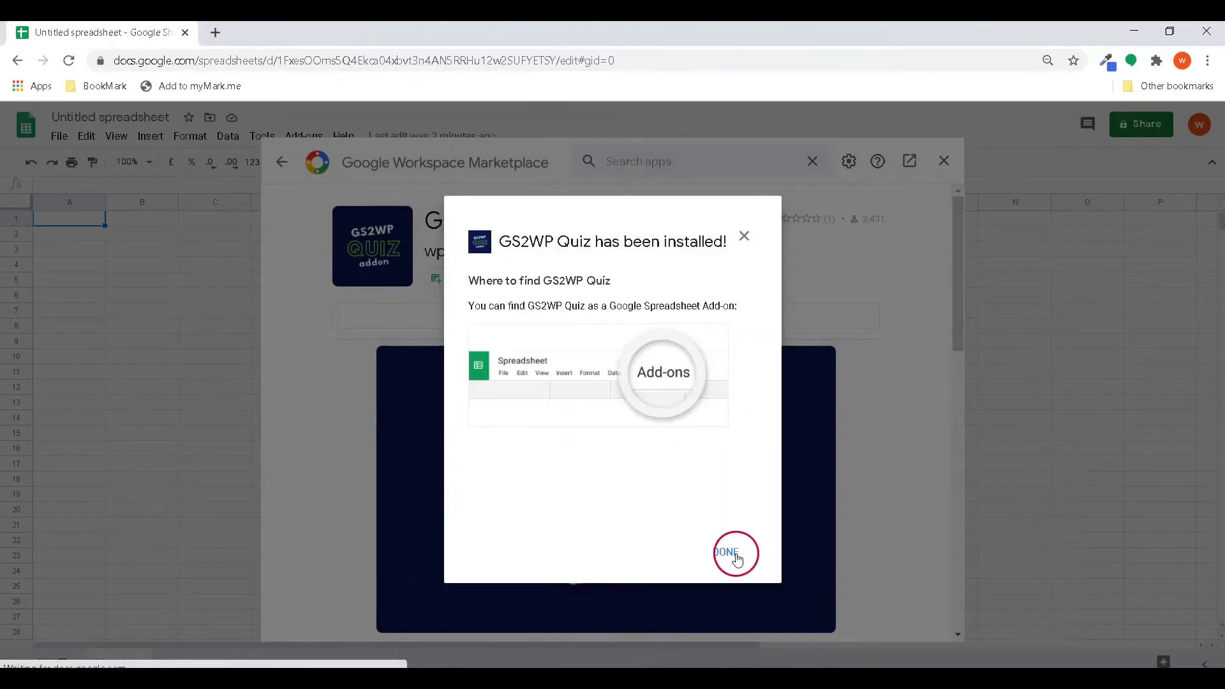
click(734, 556)
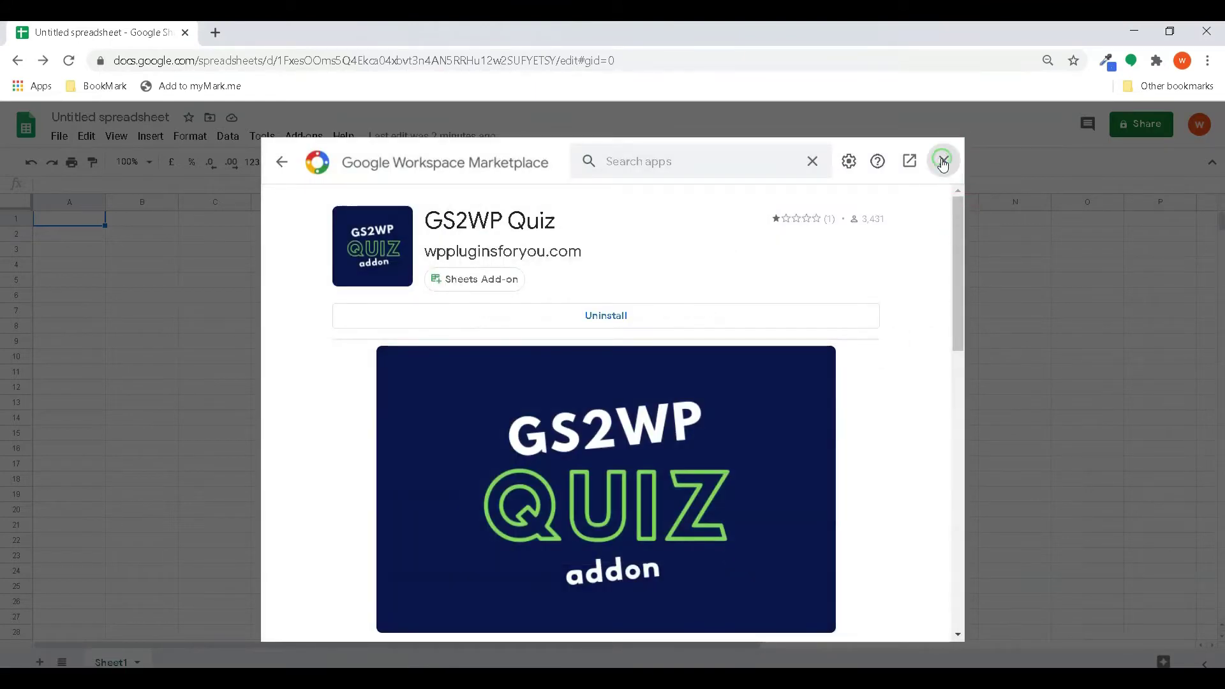
click(943, 163)
Sign GS2WP Quiz in with the admin email, WordPress site address and password.
click(305, 136)
click(353, 205)
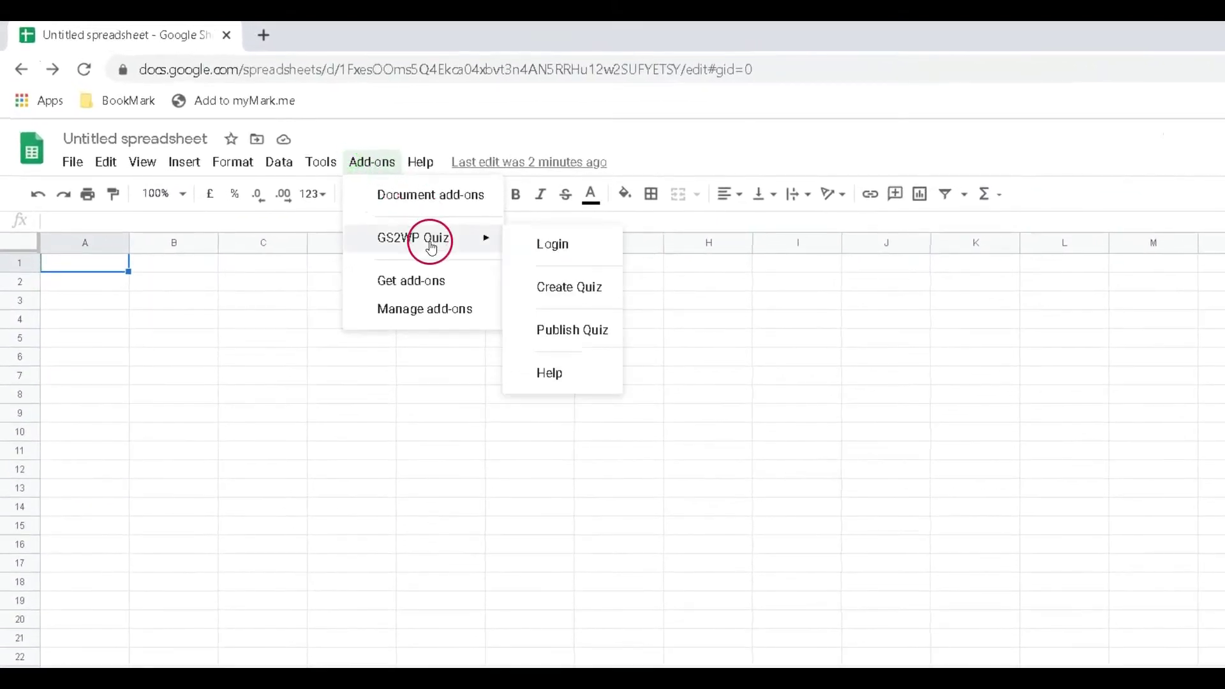
click(542, 260)
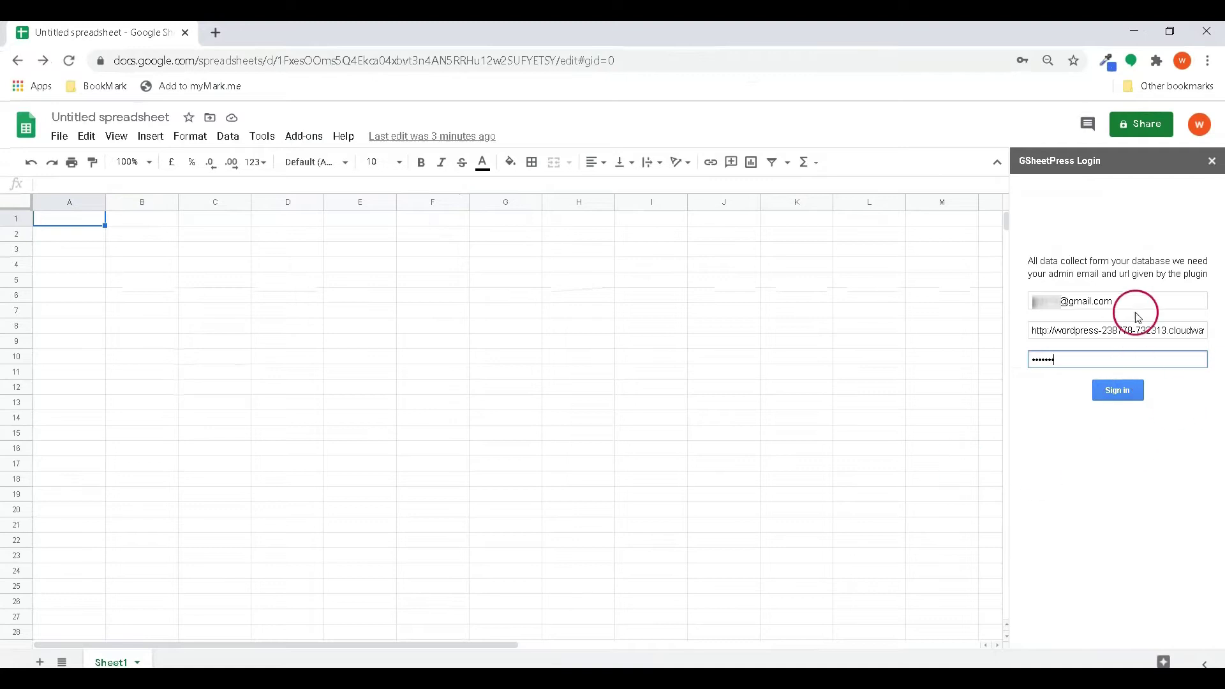
drag(1032, 330, 1167, 330)
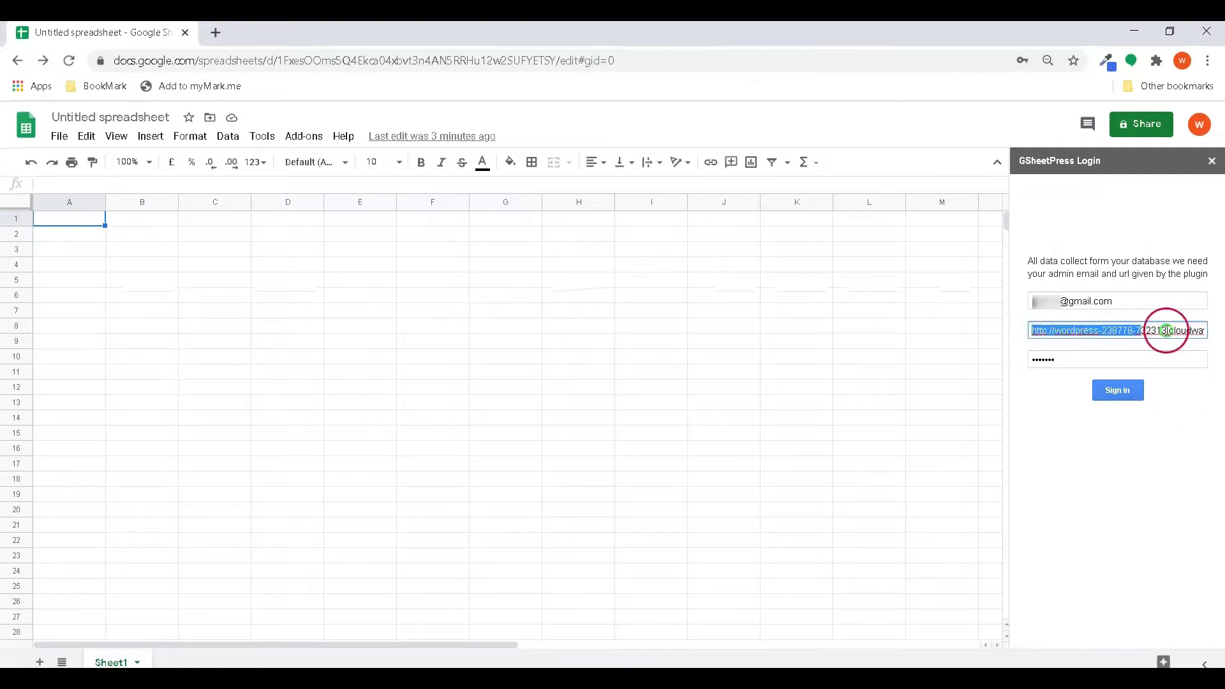
drag(1074, 361, 1017, 362)
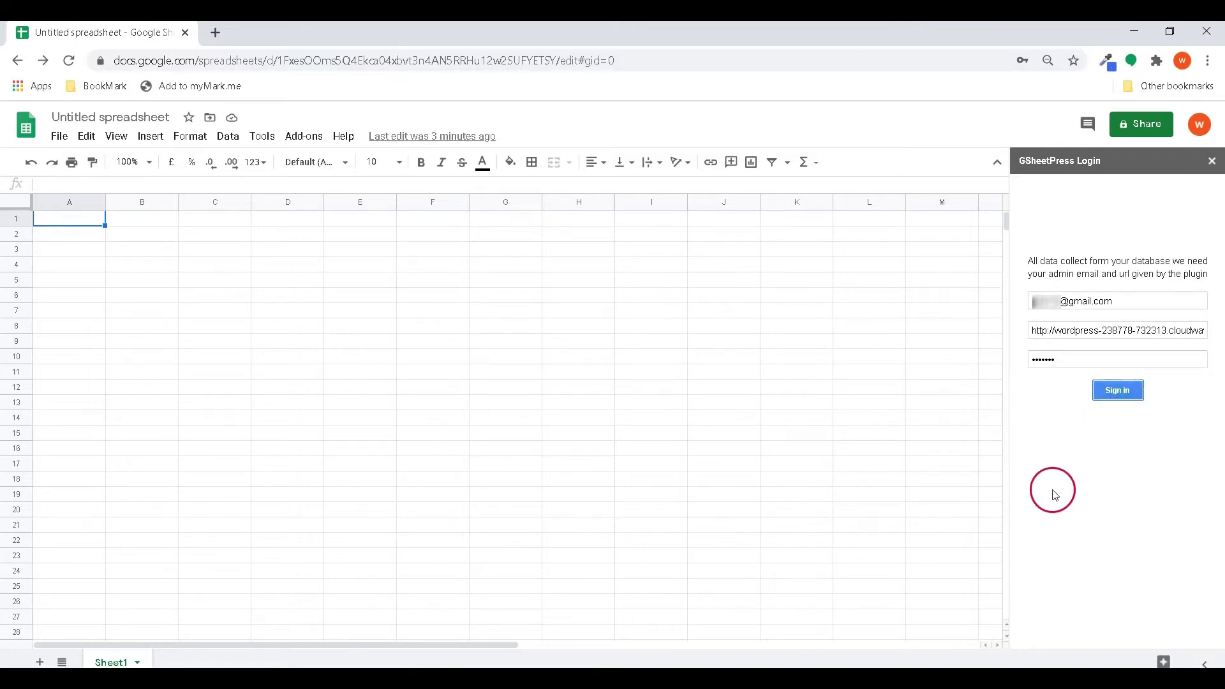
click(304, 140)
mouse_move(385, 223)
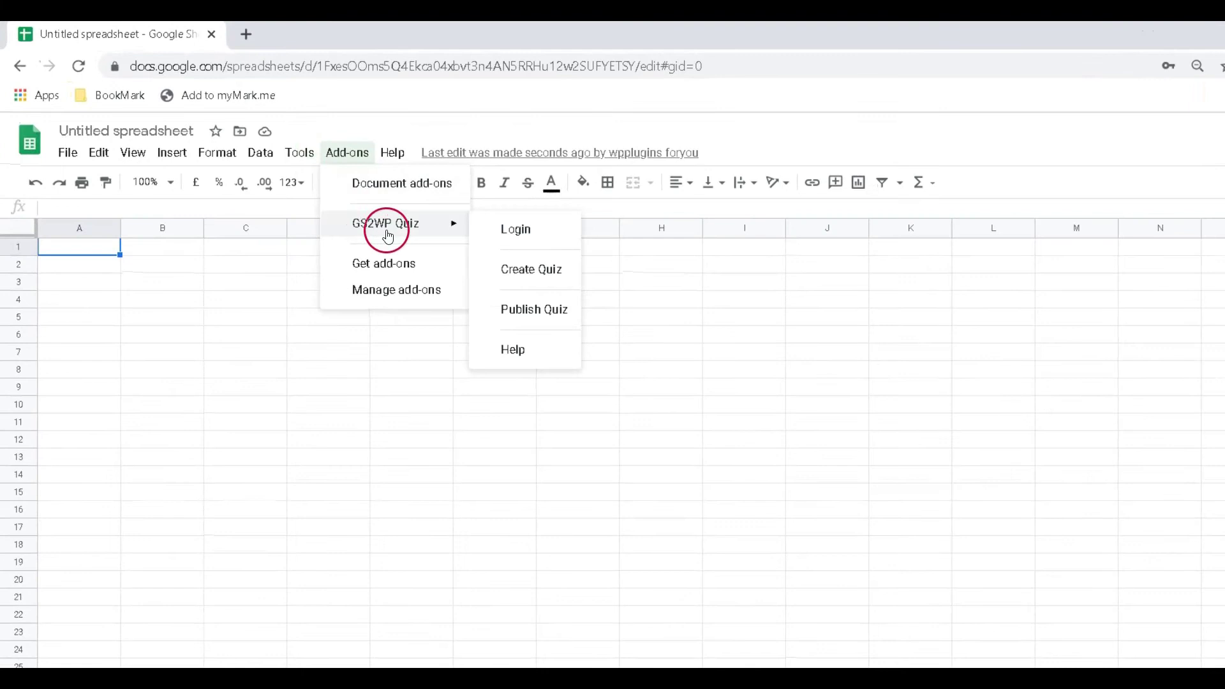
Create a GS2WP quiz with the subject 'FirstAmericanQuiz'.
click(526, 274)
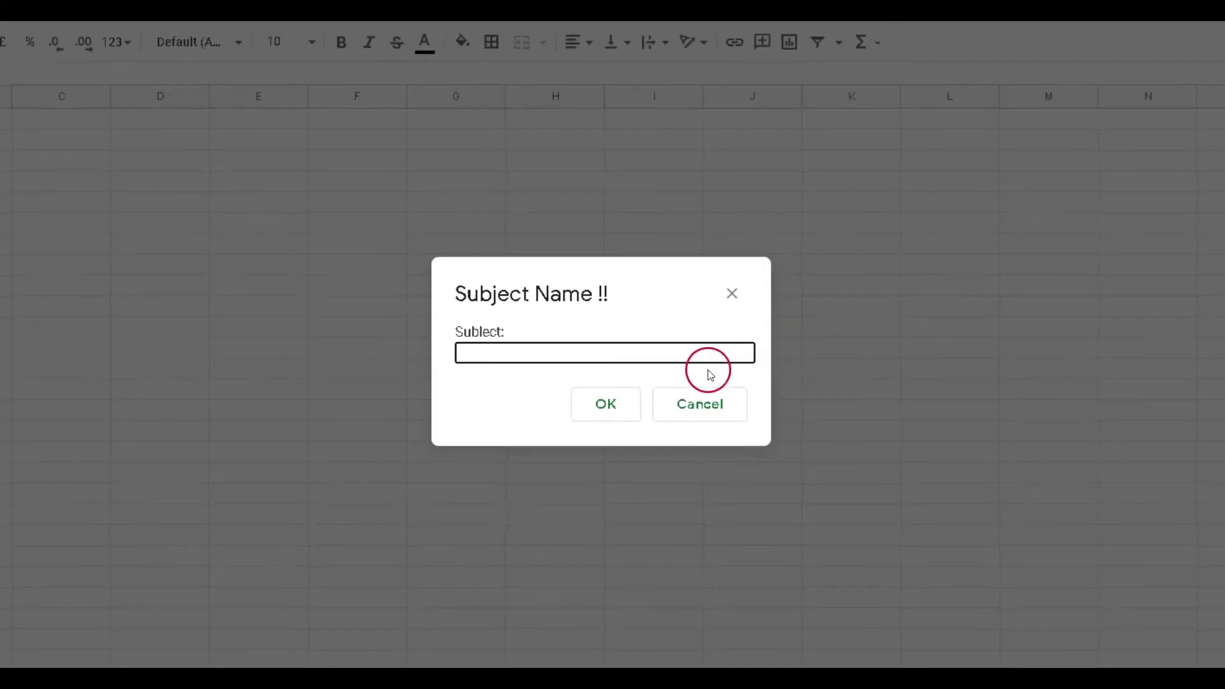
click(510, 353)
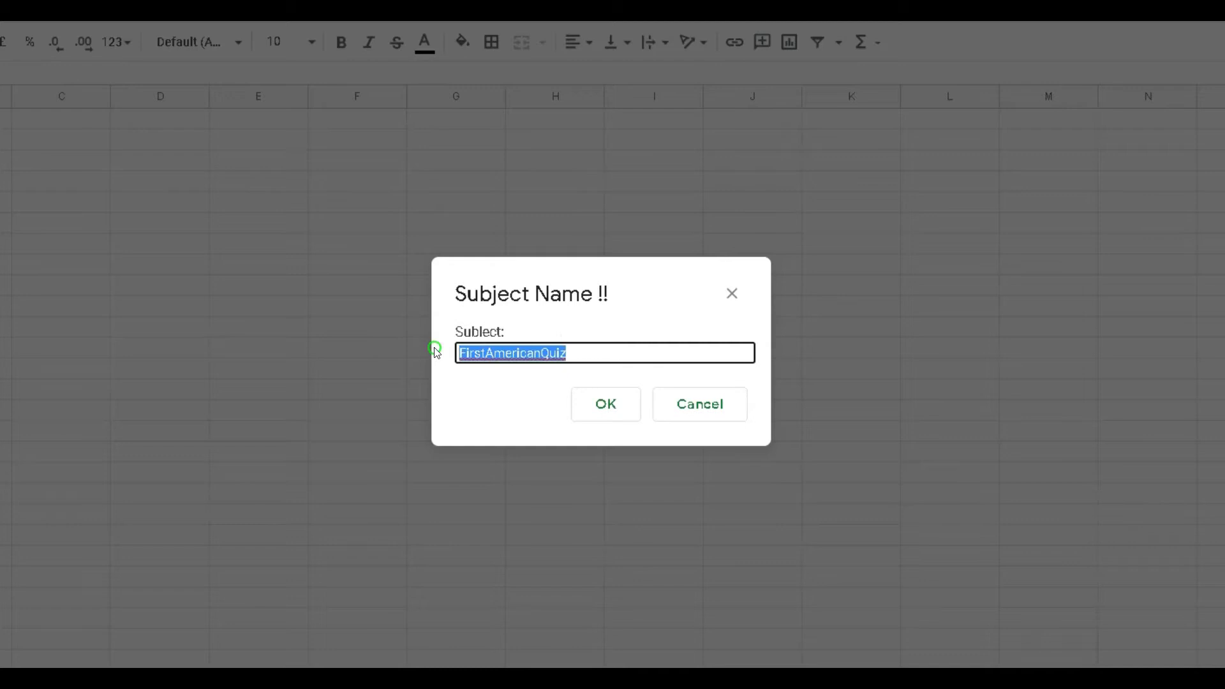
click(584, 396)
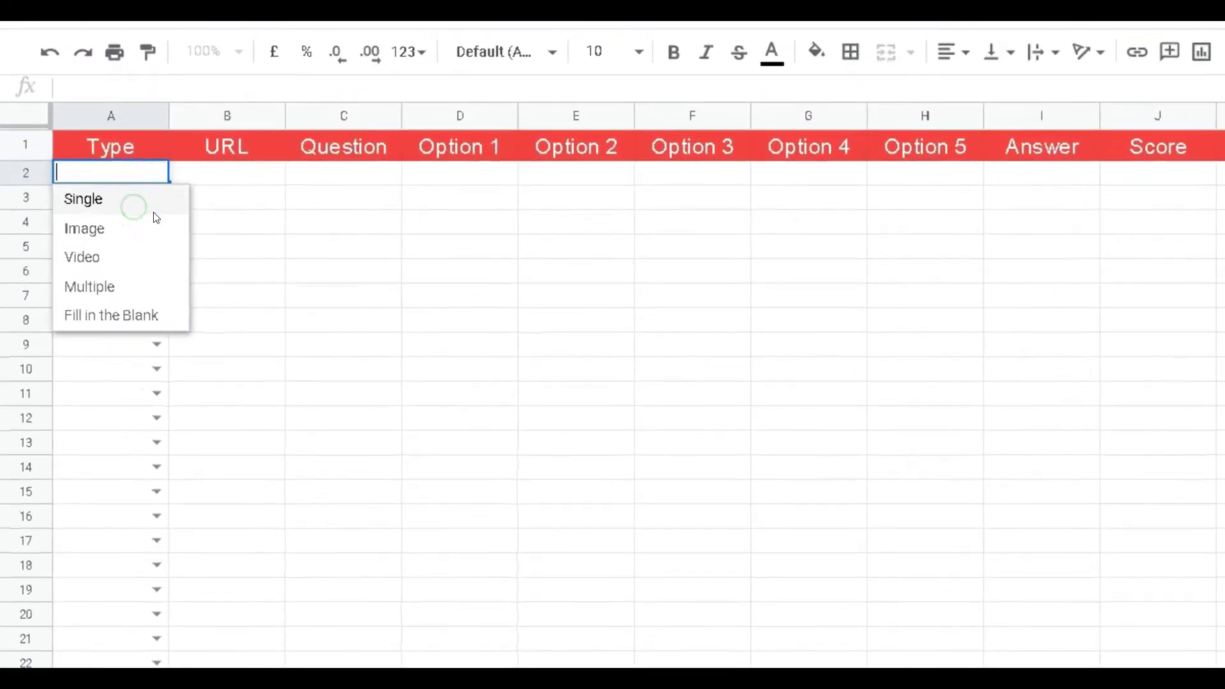
Set the Type cells A2 through A6 to Single, Multiple, Image, Video and Single.
click(154, 215)
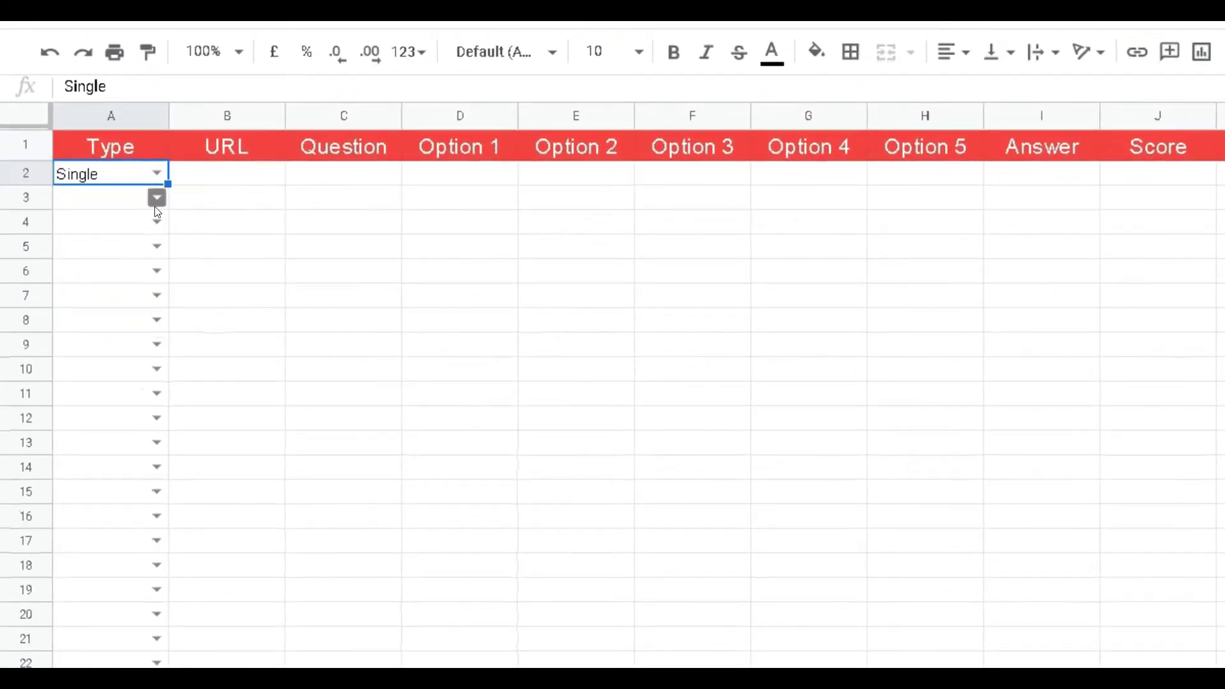
click(155, 199)
click(143, 304)
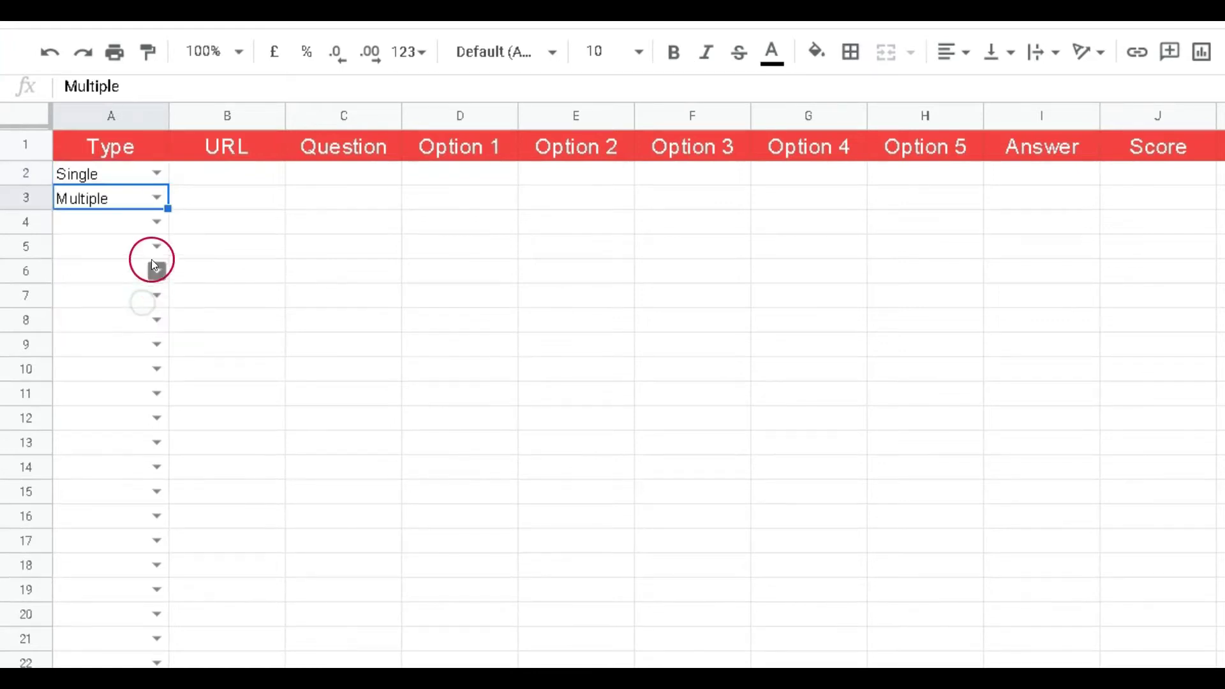
click(157, 223)
click(133, 278)
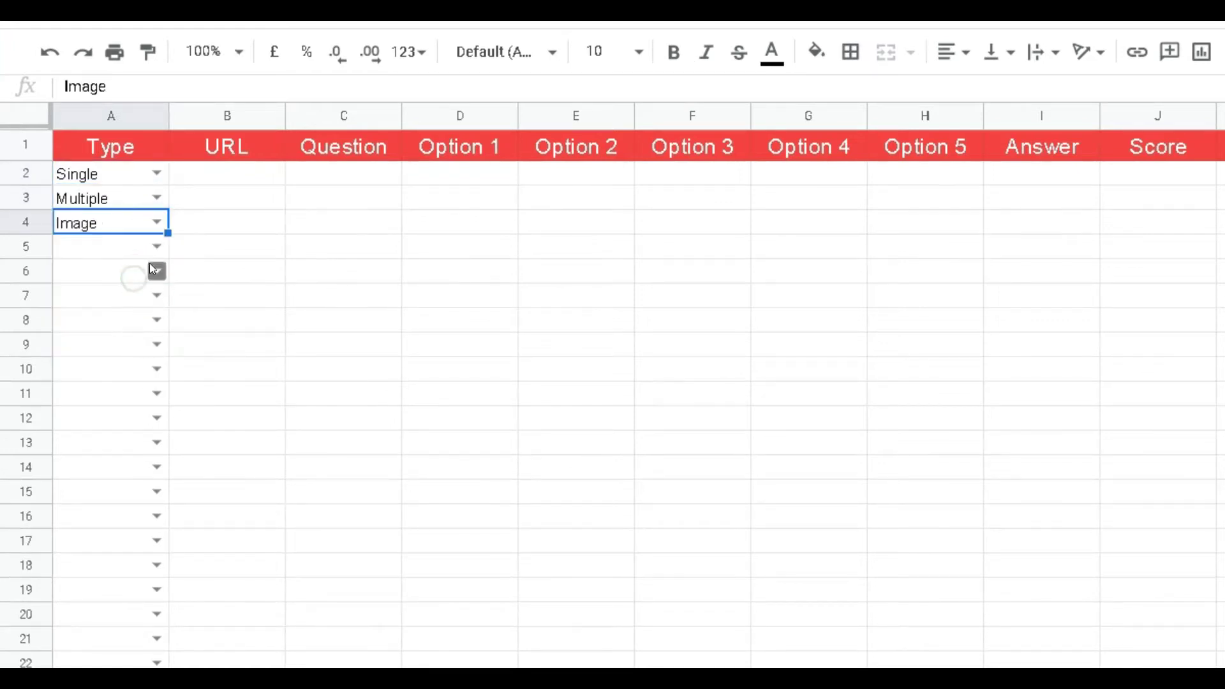
click(157, 247)
click(115, 331)
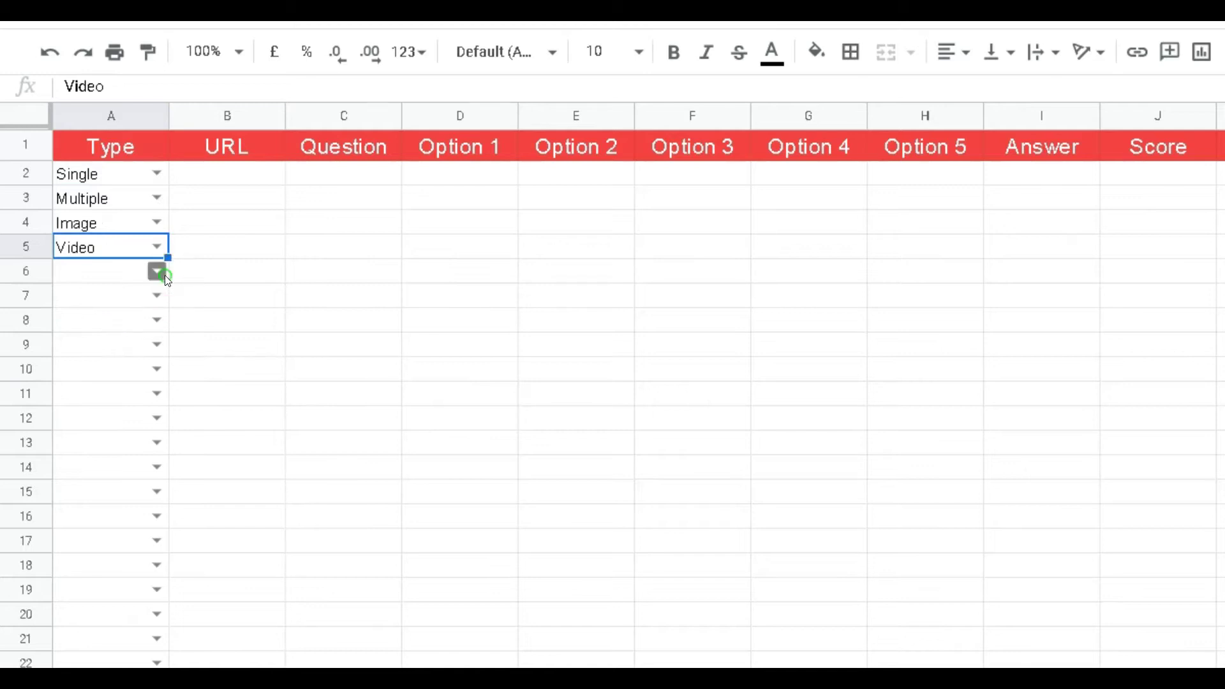
click(157, 272)
click(143, 299)
Select the URL cells B4 and B5 for the image and video questions.
click(343, 393)
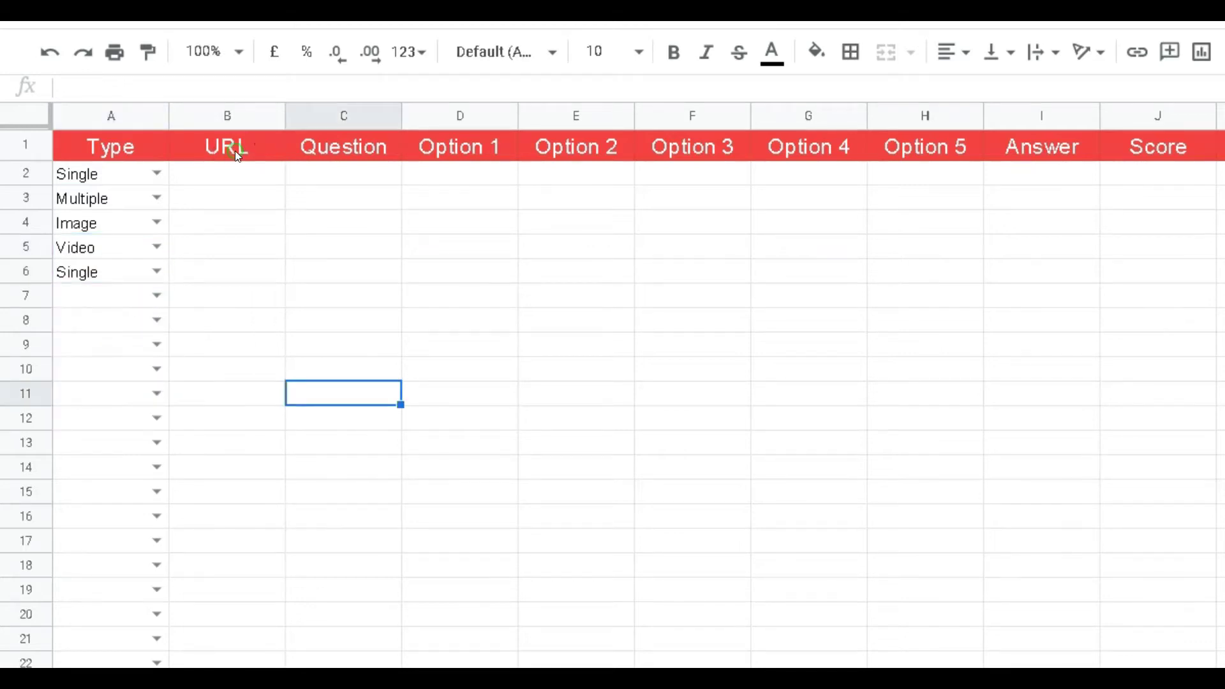
click(234, 151)
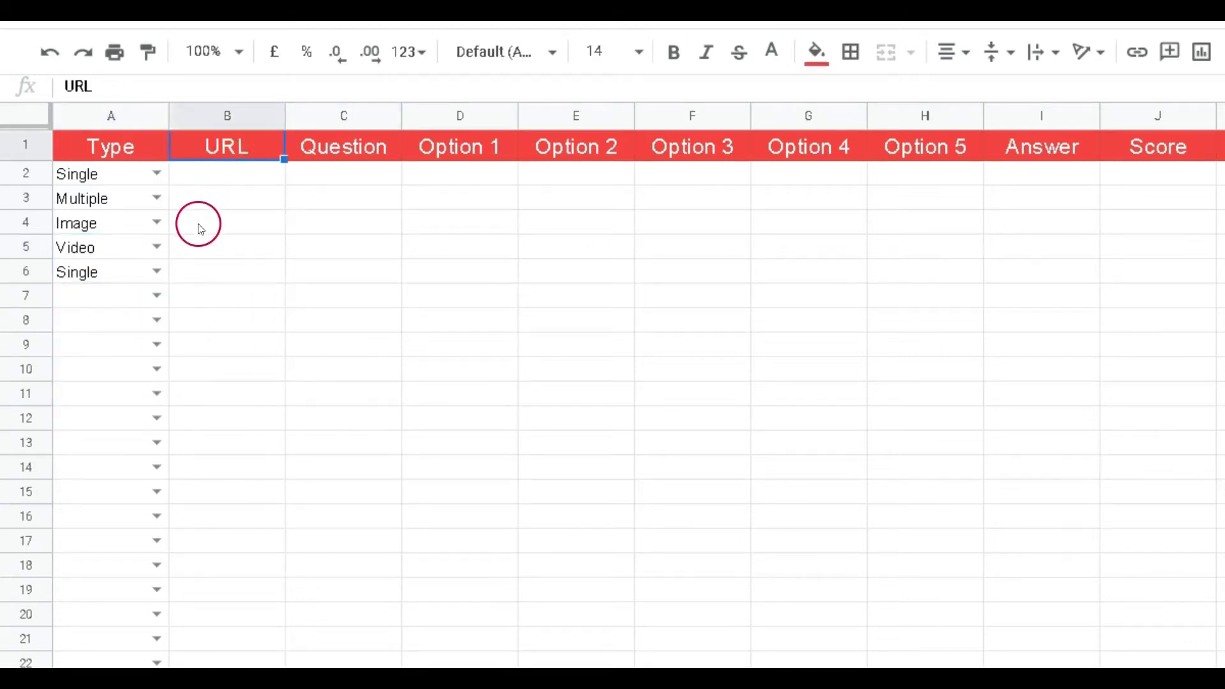
drag(198, 227, 198, 250)
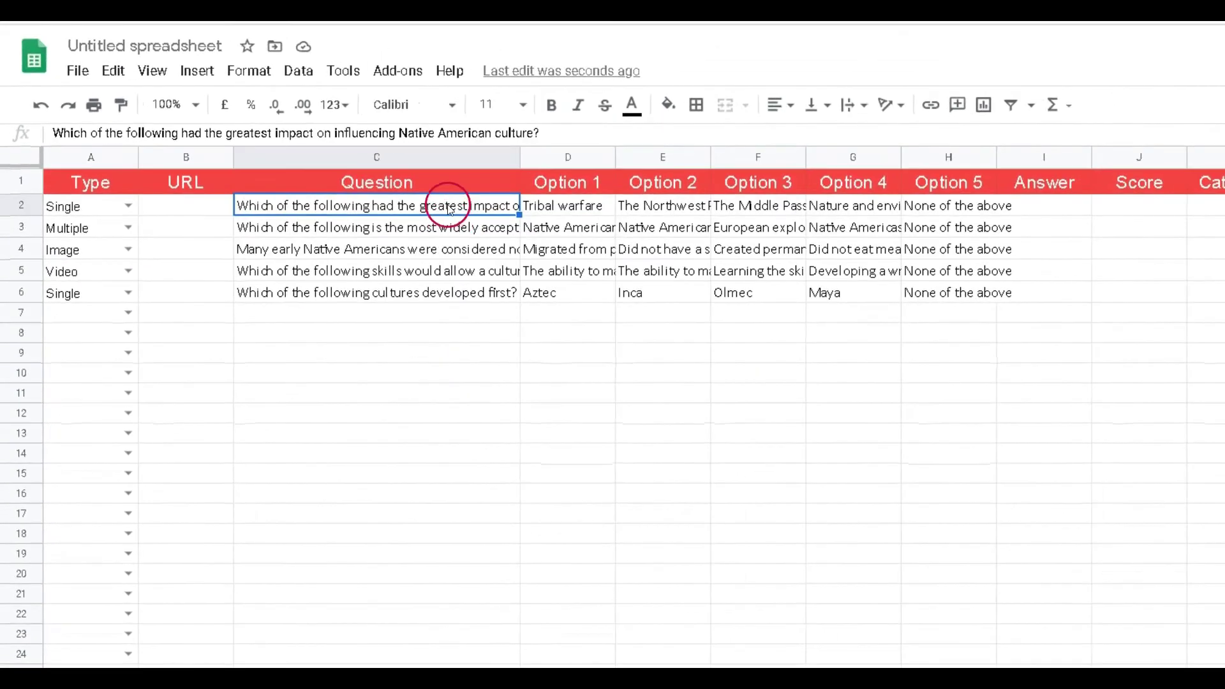
Review the question entries and the Option 1, 2, 4 and 5 columns.
shift+click(439, 319)
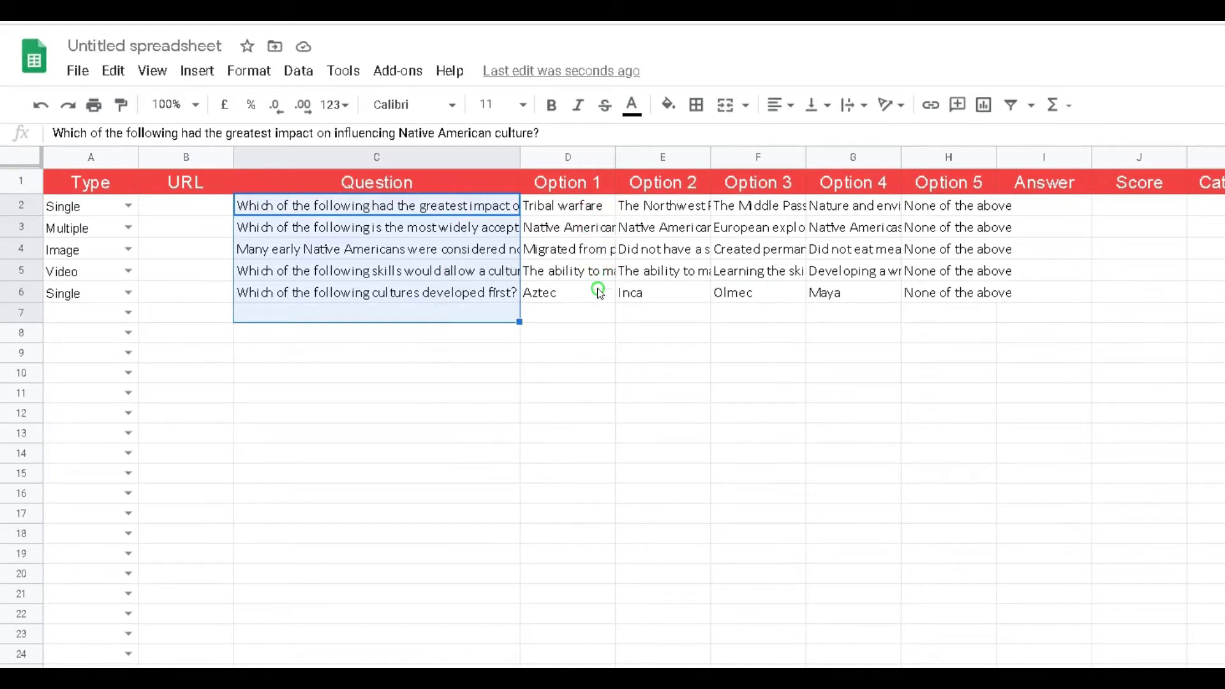
drag(568, 205, 596, 311)
drag(670, 206, 671, 310)
drag(829, 207, 826, 312)
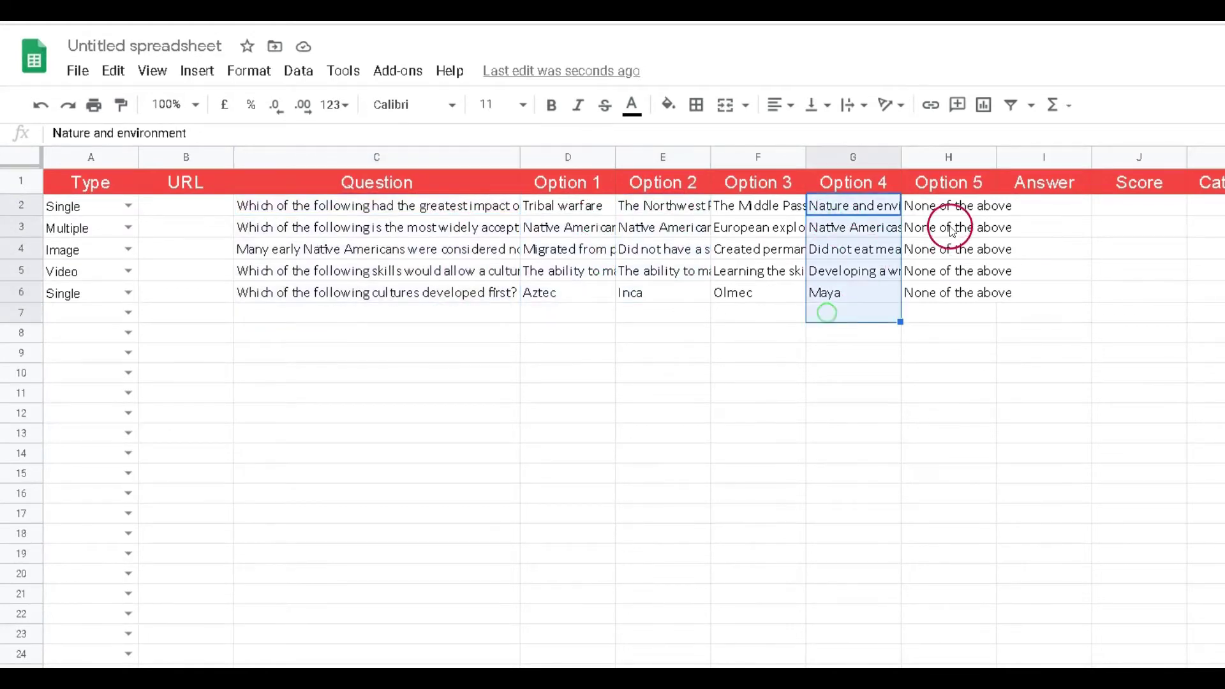
drag(952, 230, 950, 333)
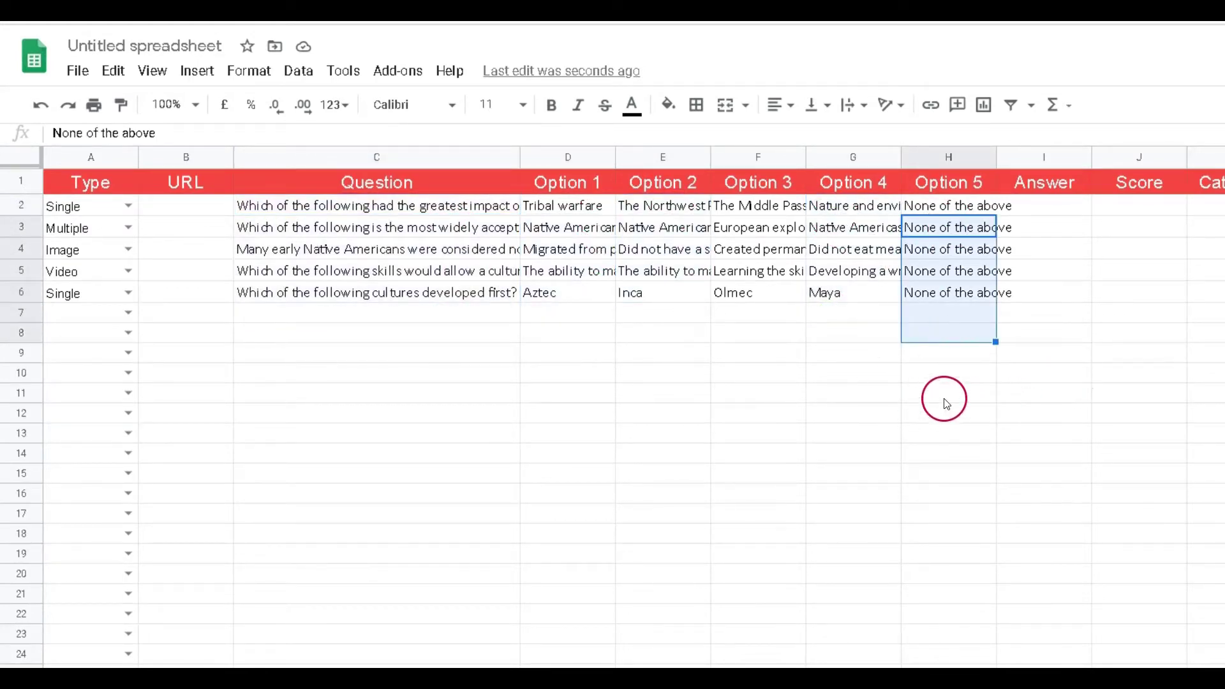
Fill answer cells I2, I4, I5 and I6 with formulas referencing G2, F4, G5 and F6.
click(1035, 208)
text(=)
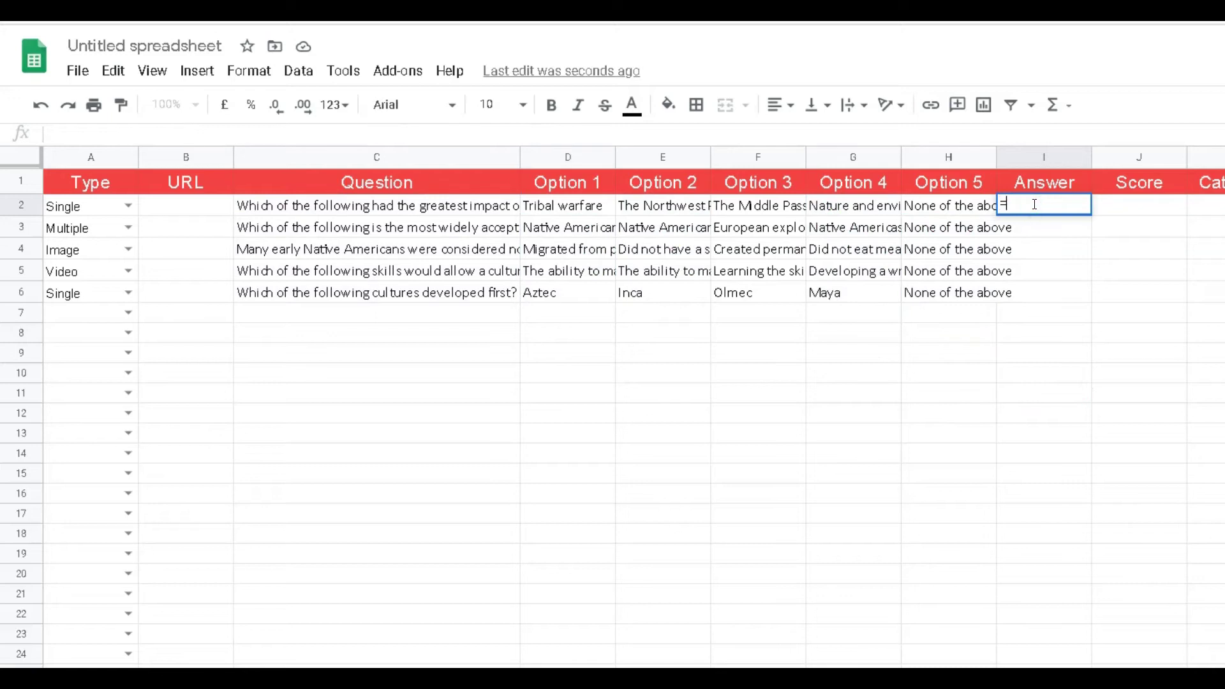
click(814, 209)
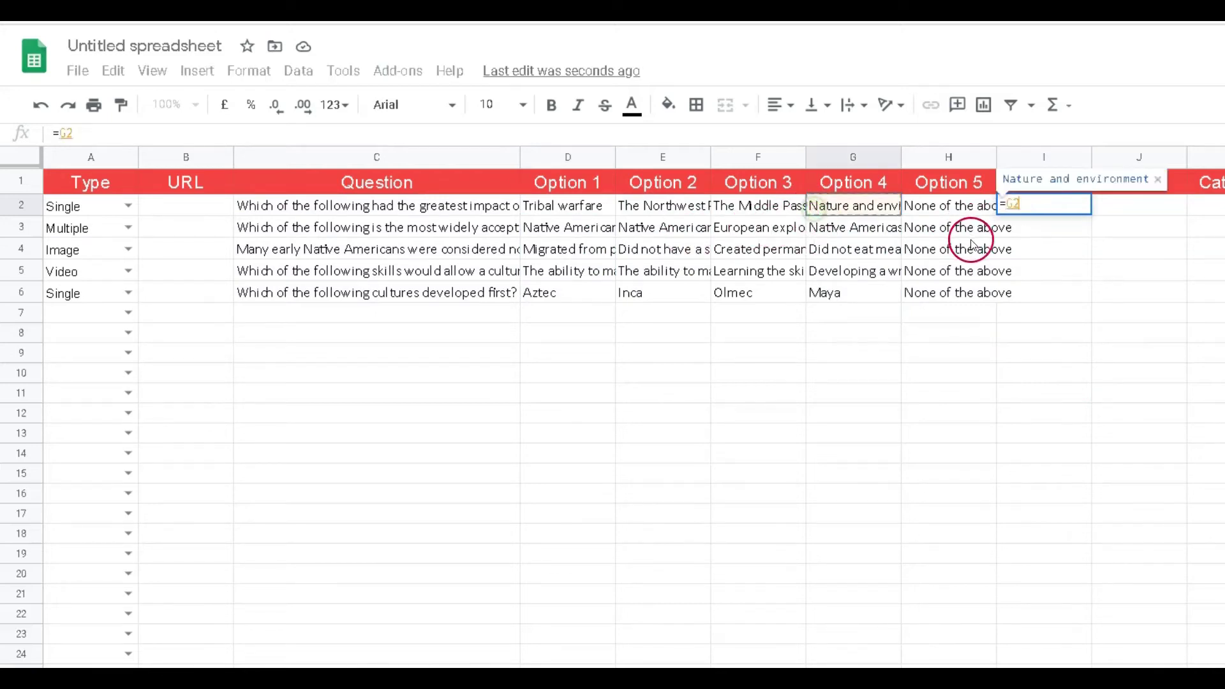
key(Return)
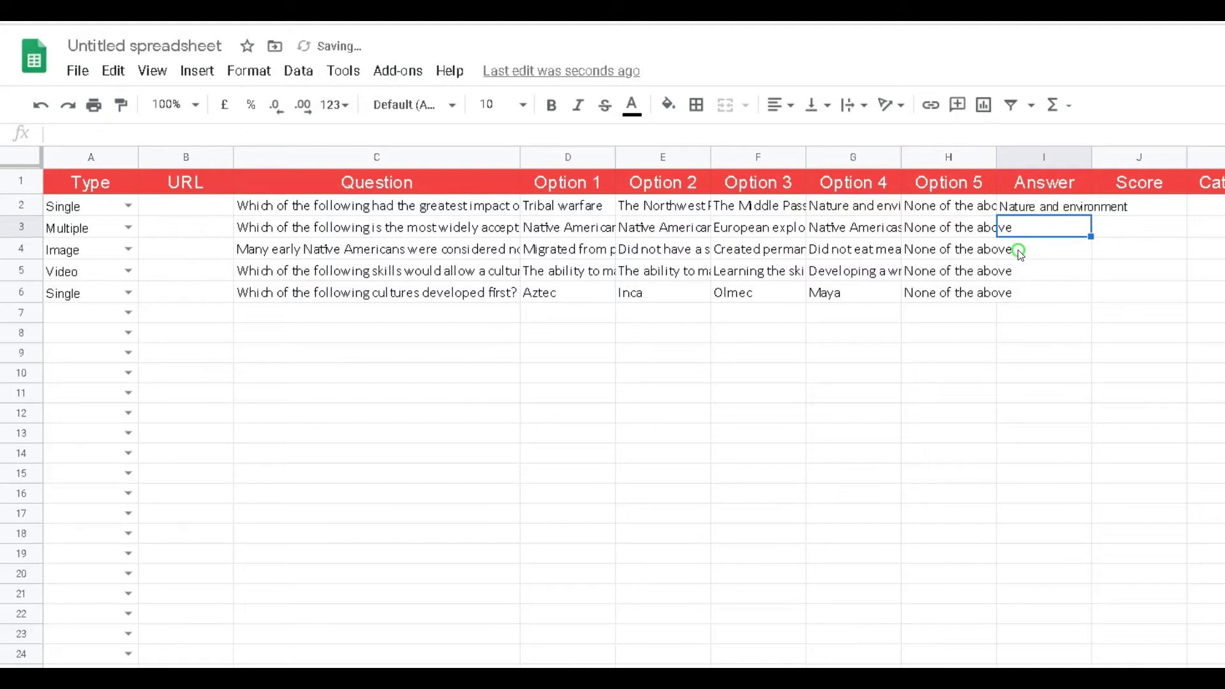
text(=)
click(776, 249)
key(Return)
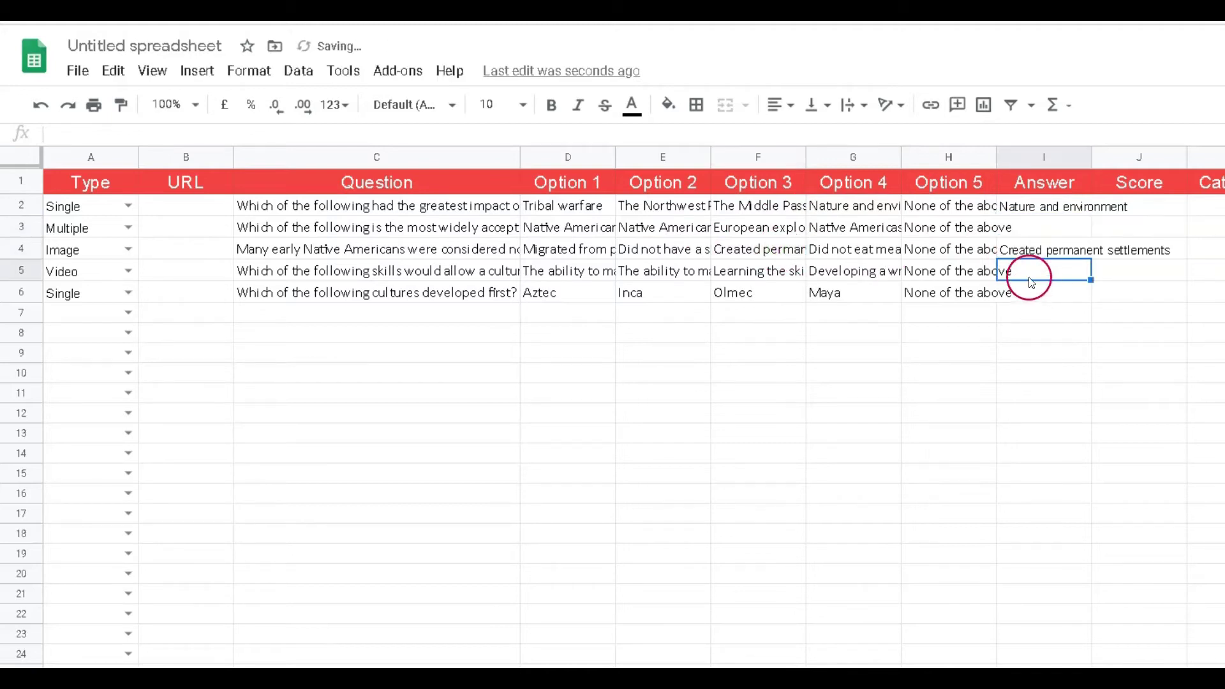
text(=)
click(825, 273)
key(Return)
text(=)
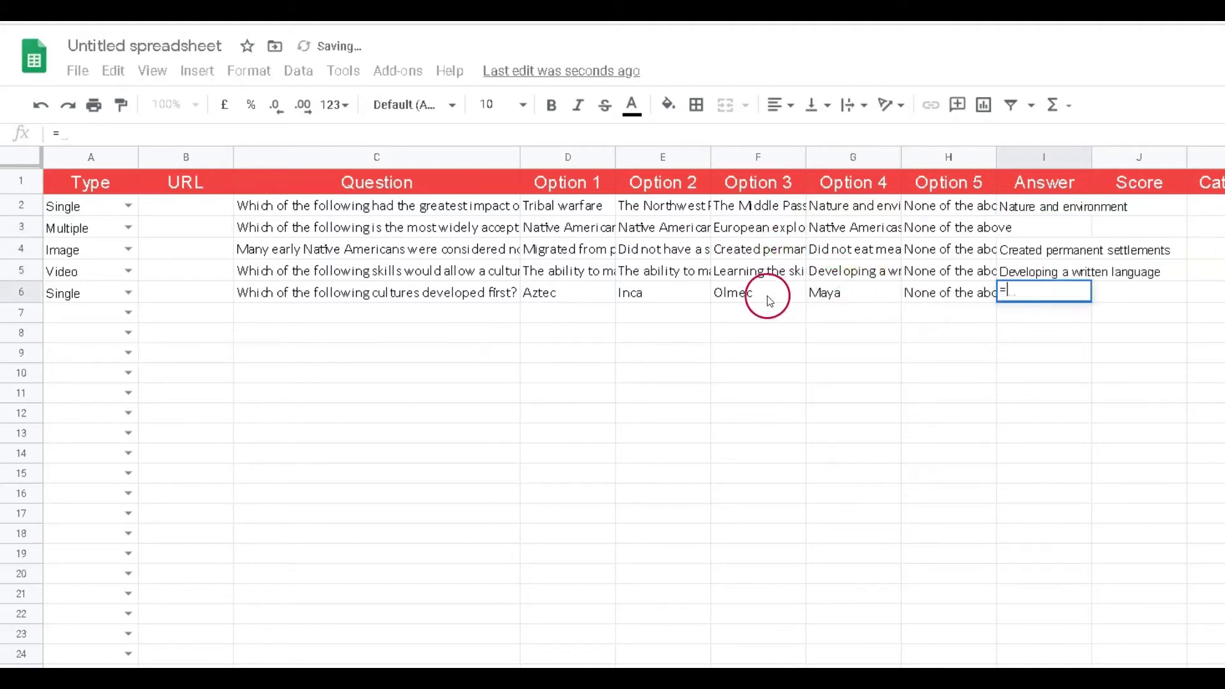
click(769, 300)
key(Return)
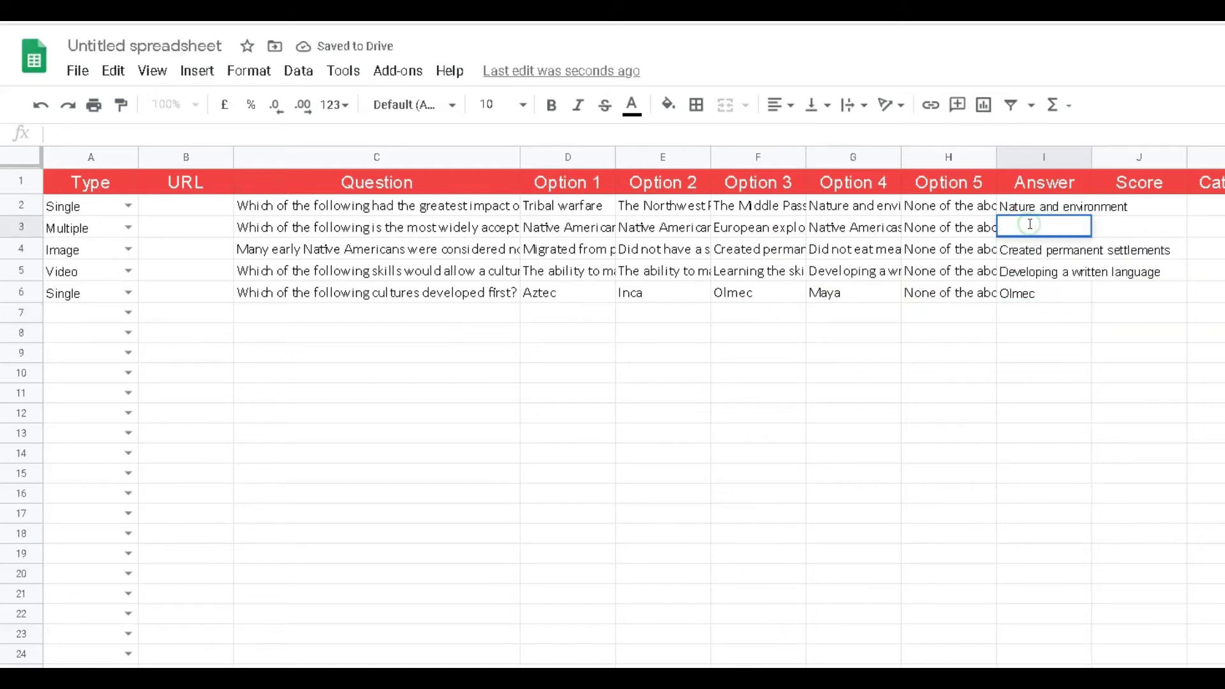
Copy option F3's text into answer cell I3 as the first correct answer.
double_click(739, 233)
drag(740, 233, 1127, 232)
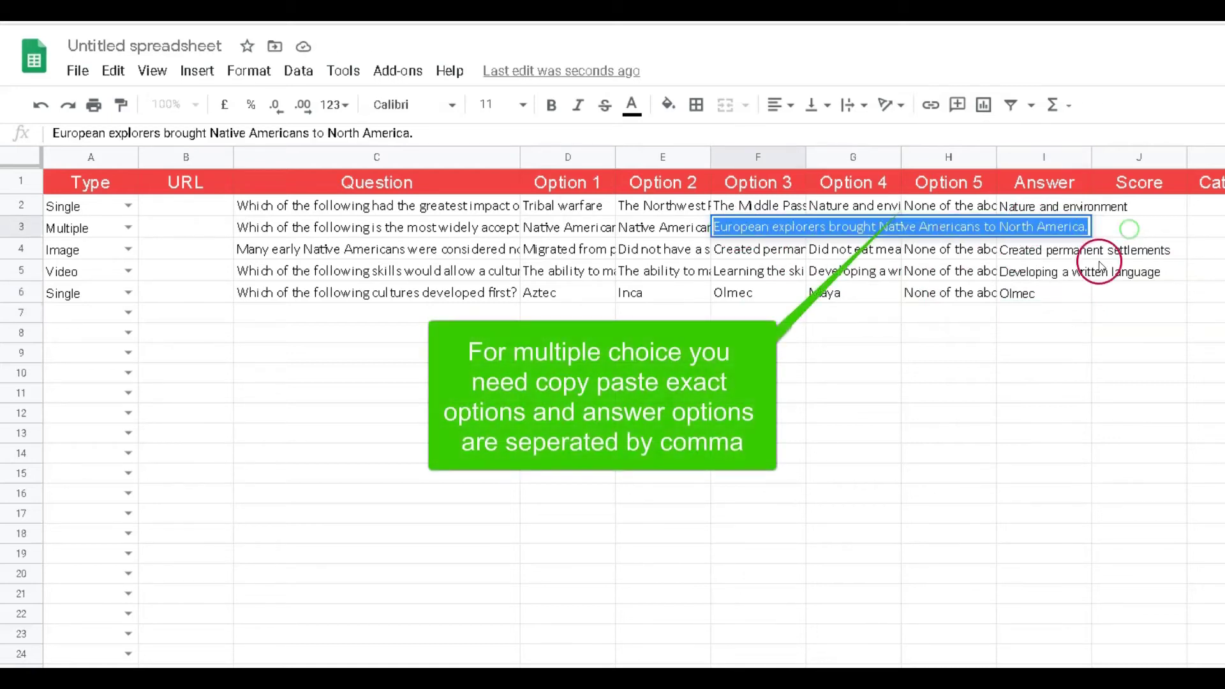
key(ctrl+c)
double_click(906, 195)
key(ctrl+v)
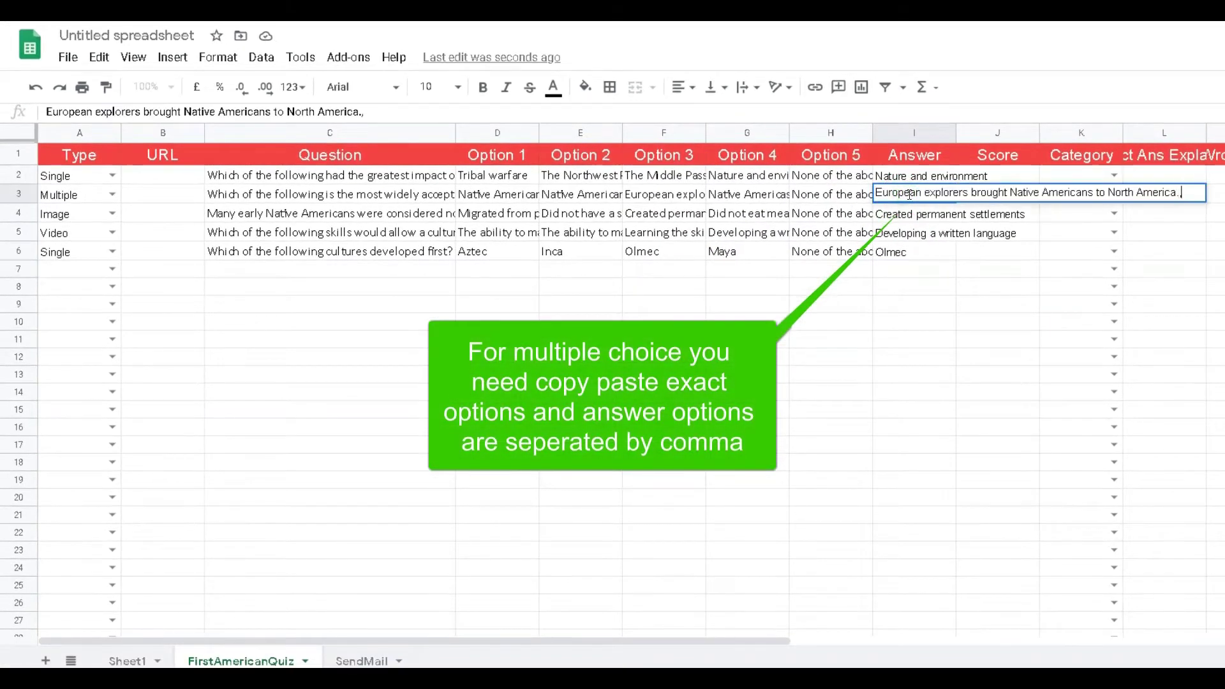
click(833, 321)
Append option G3's text to I3 after a comma and check the combined answer.
double_click(753, 195)
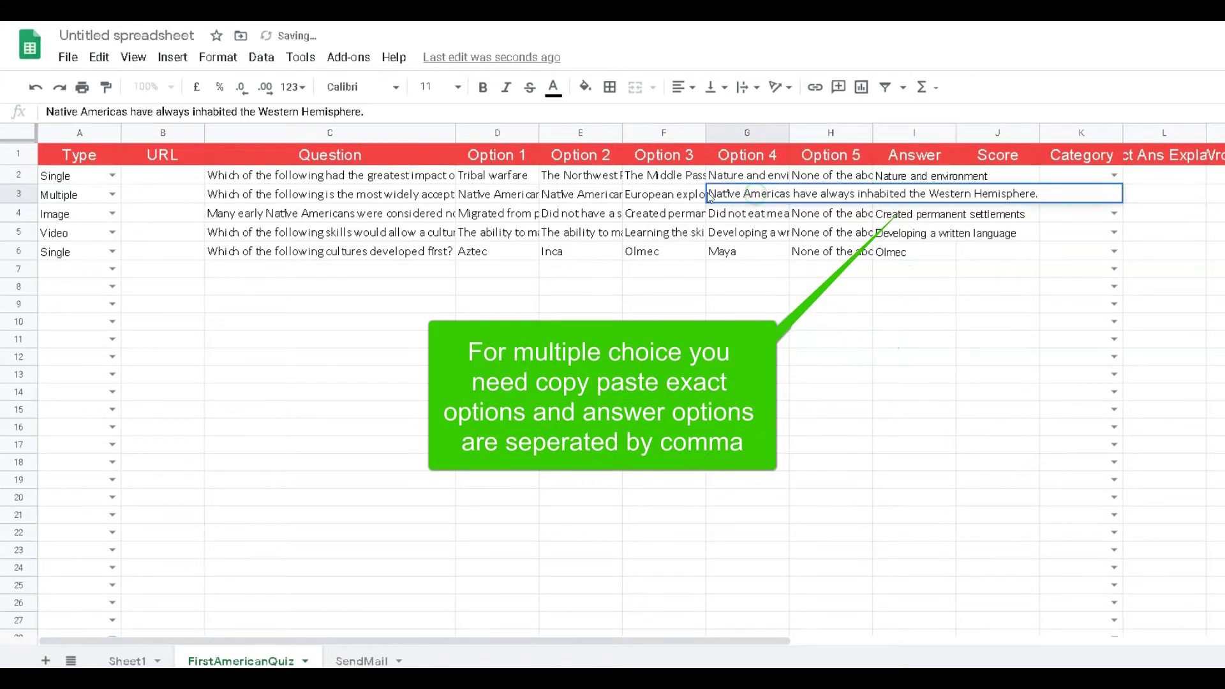
drag(709, 194, 986, 194)
key(ctrl+c)
click(860, 355)
double_click(911, 193)
text(,)
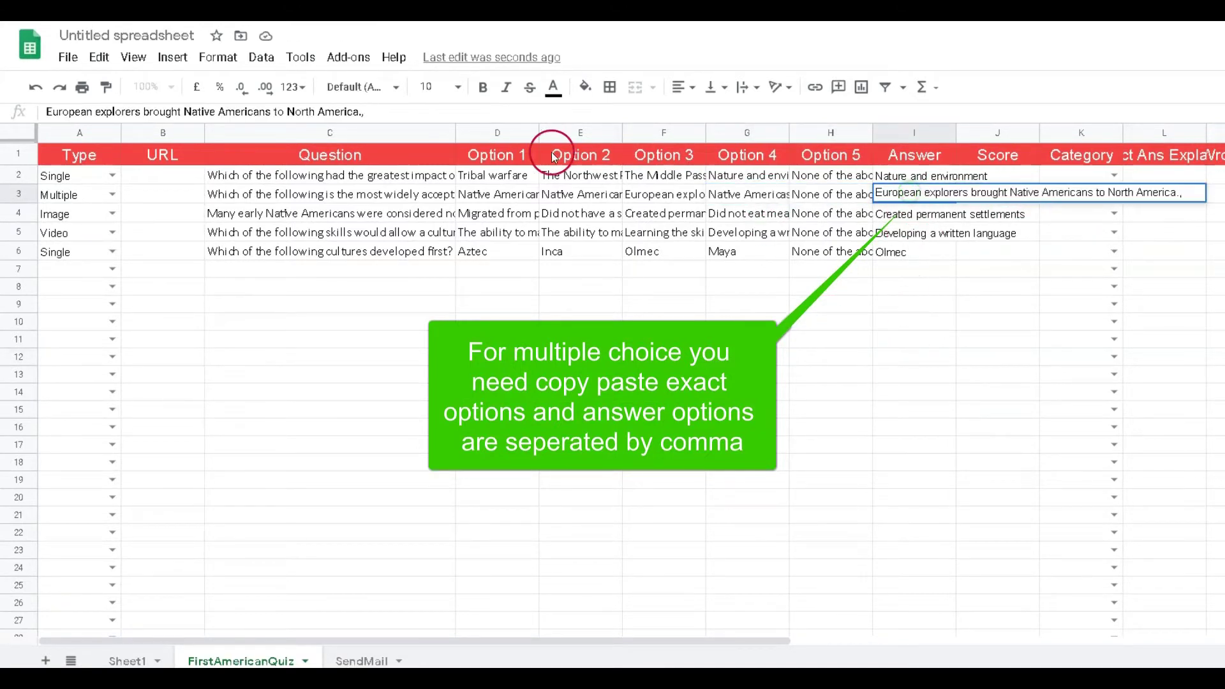
key(ctrl+v)
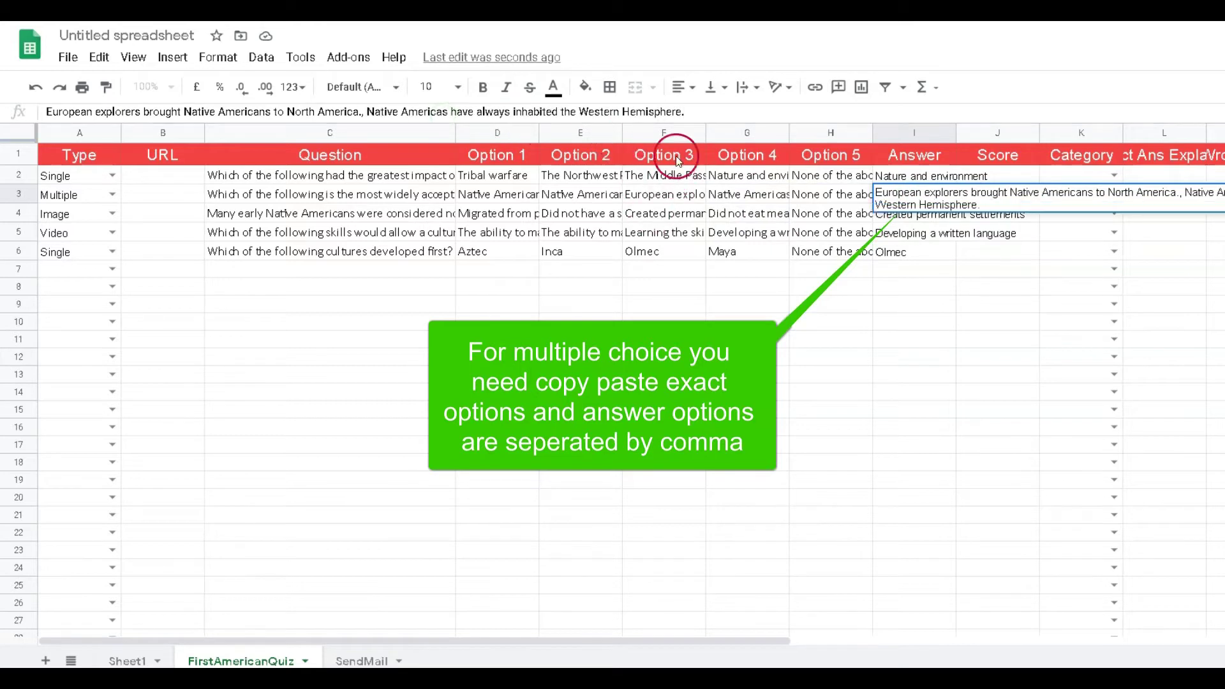
drag(684, 111, 10, 111)
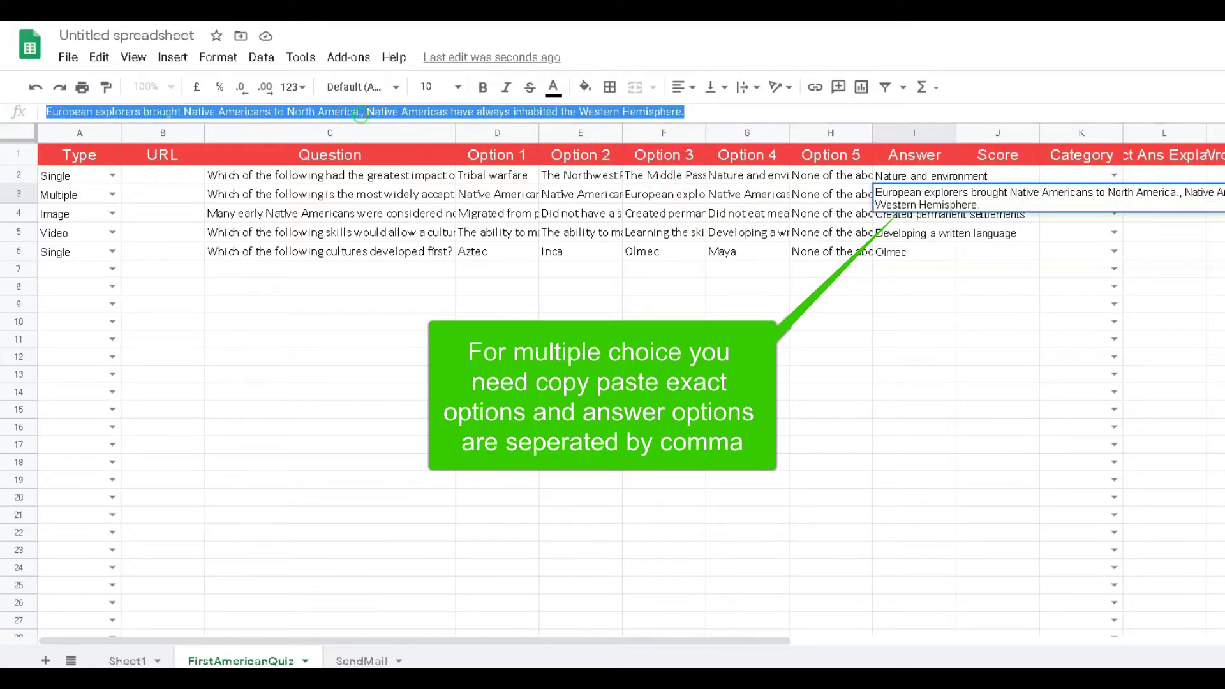
click(364, 112)
Enter the scores 1, 2, 3, 4 and 2 in Score cells J2:J6.
click(1018, 181)
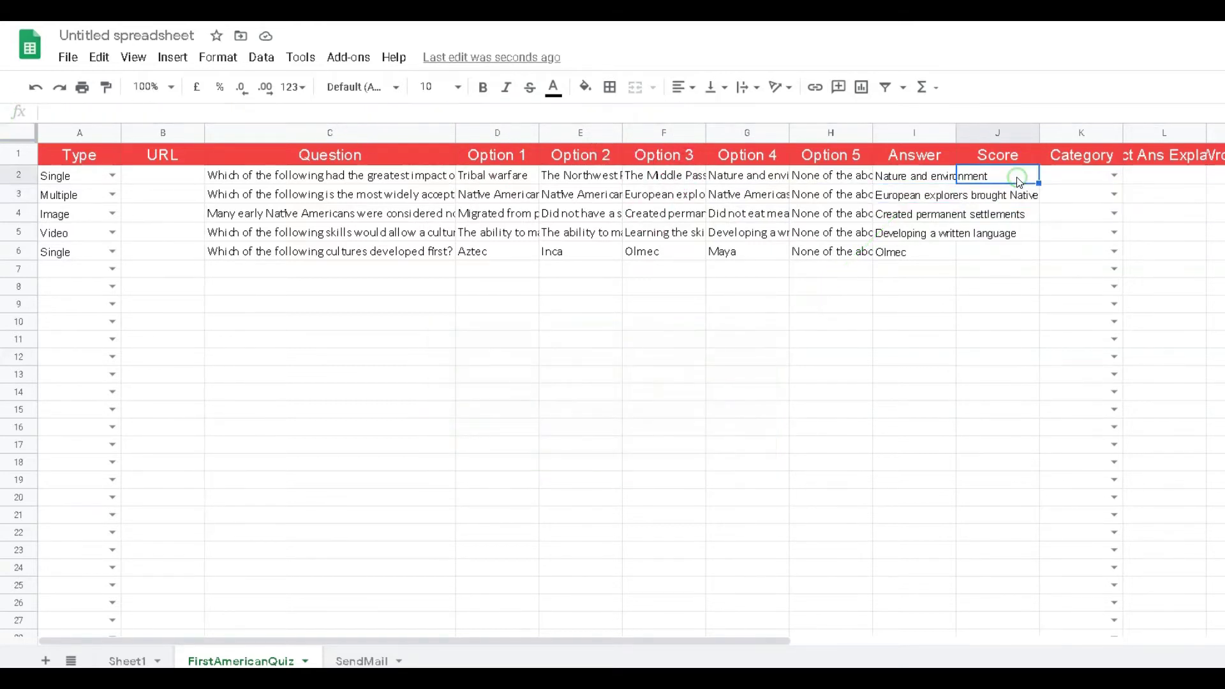
text(1)
click(1012, 249)
click(1017, 189)
text(2)
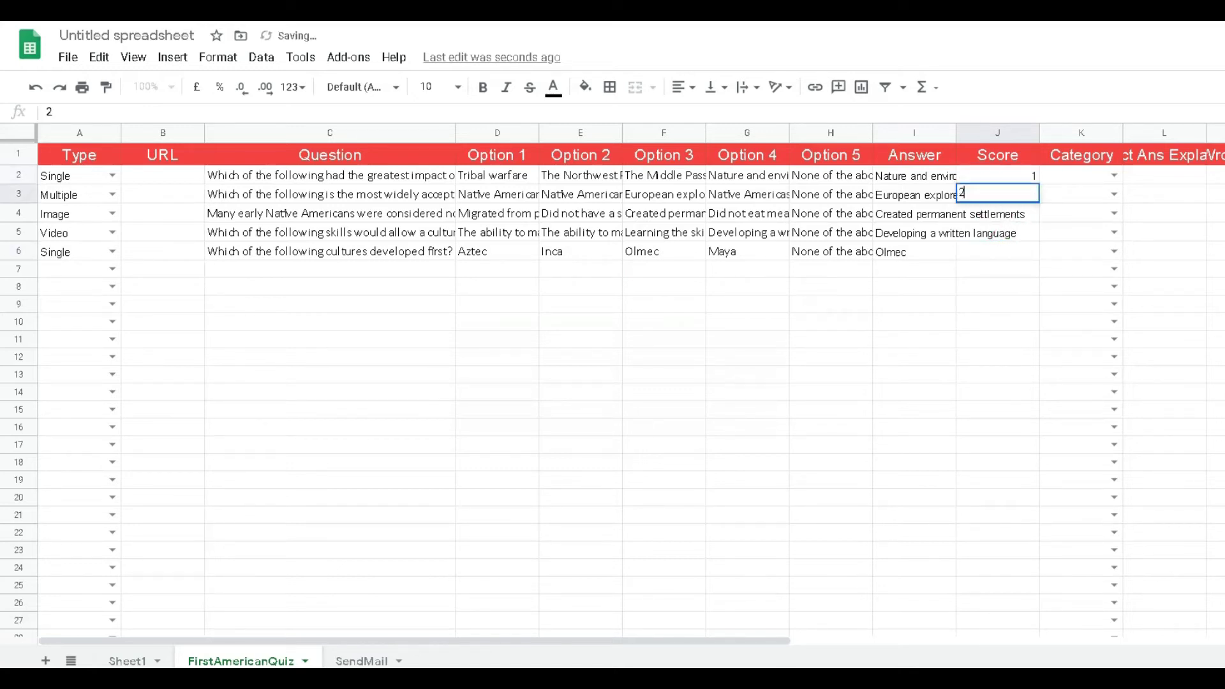
click(1000, 214)
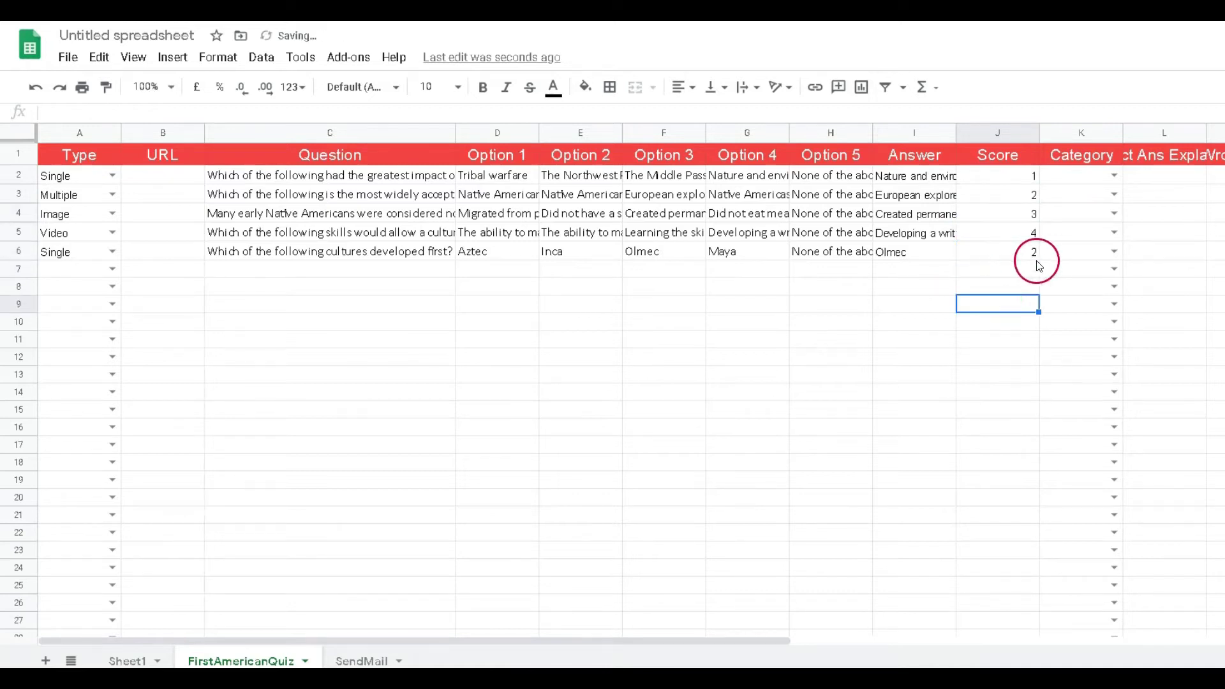
scroll(1039, 265, right, 5)
mouse_move(809, 154)
mouse_down()
mouse_move(1012, 238)
mouse_move(1009, 262)
mouse_up()
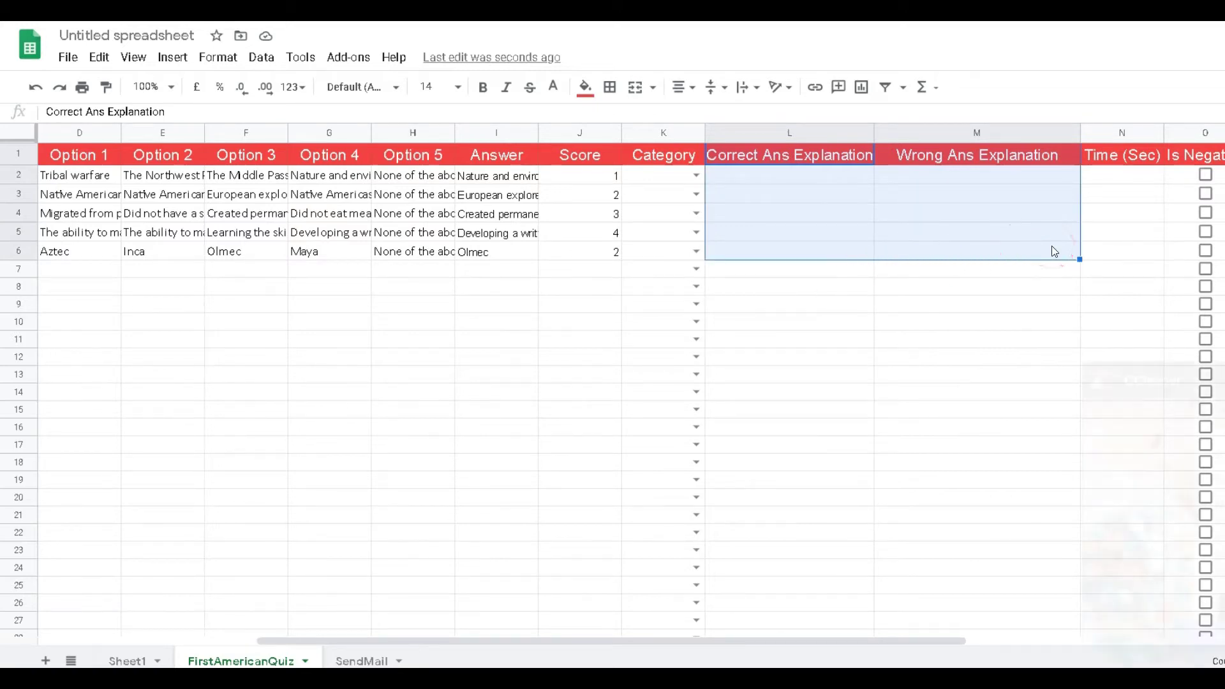
Enter time limits 20, 30, 20, 20 and 20 in N2:N6.
click(976, 321)
click(1121, 180)
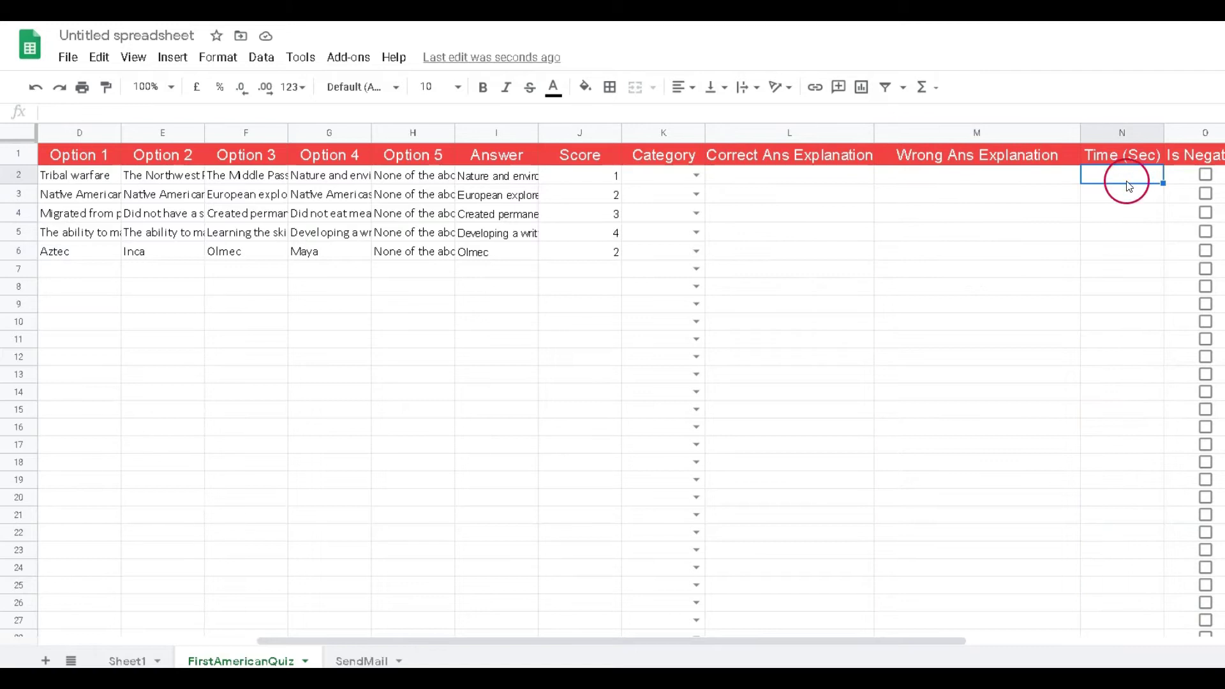
text(20)
key(Return)
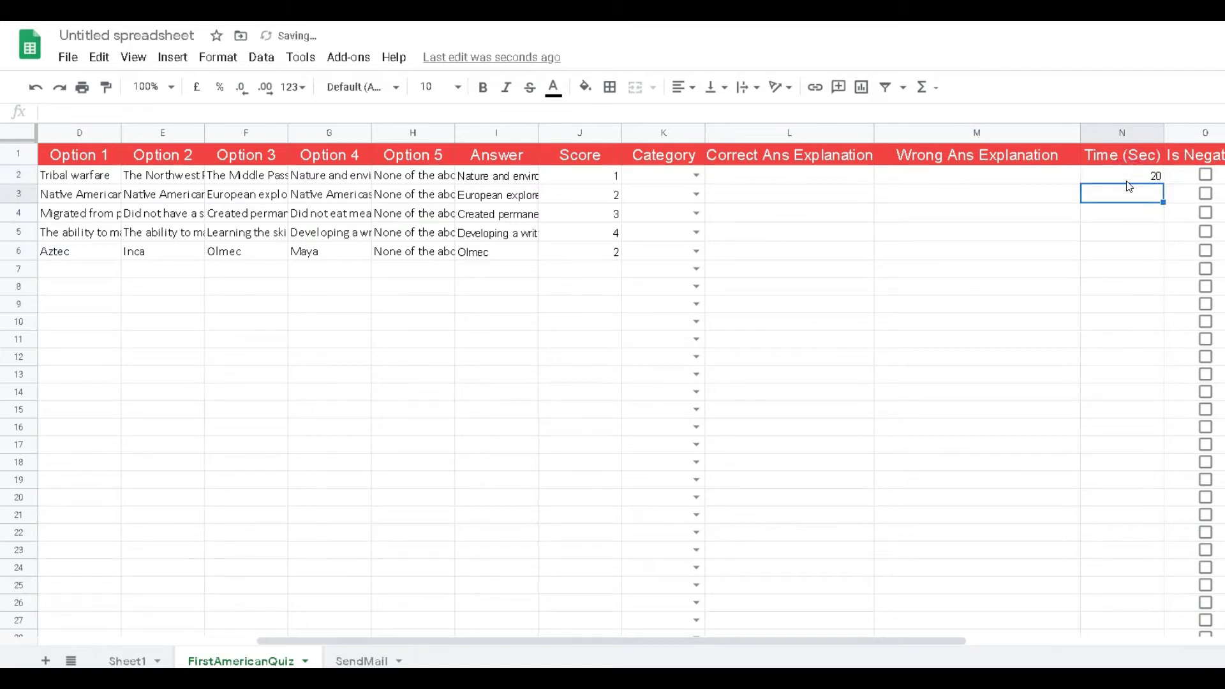
text(30)
key(Return)
text(20)
key(Return)
text(2)
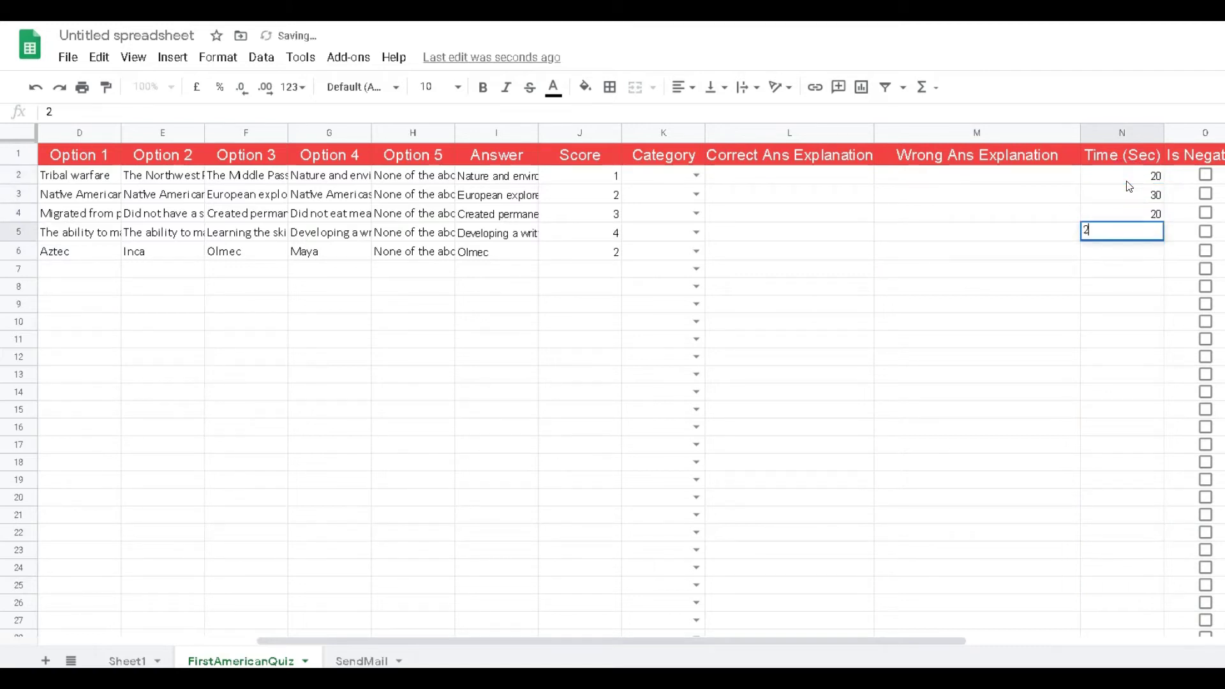
text(0)
key(Return)
text(20)
key(Return)
text(2)
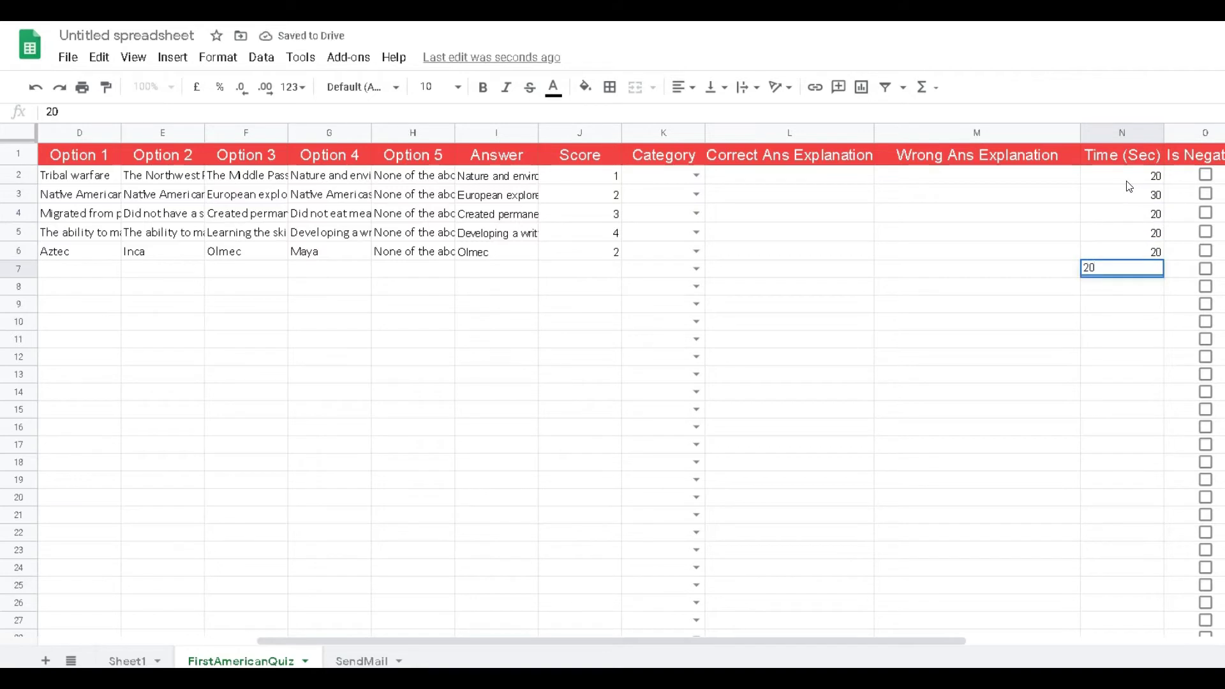
key(Escape)
drag(1146, 182, 1152, 252)
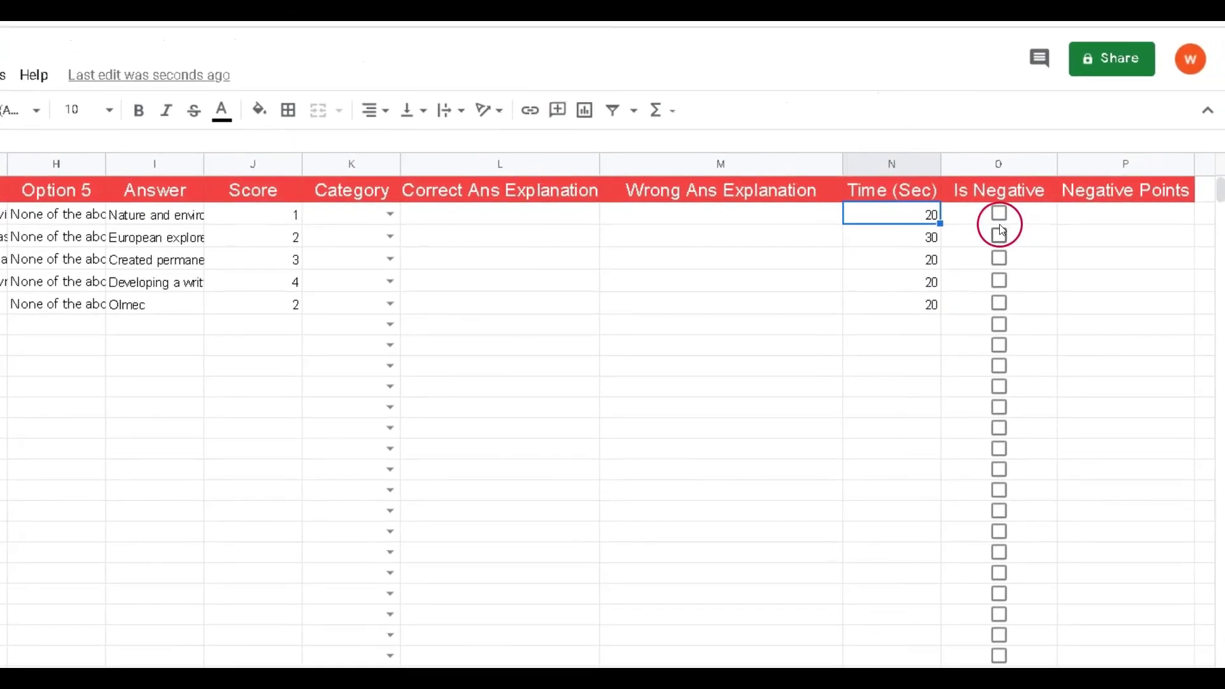
Tick the Is Negative checkboxes for all five questions in O2:O6.
click(998, 217)
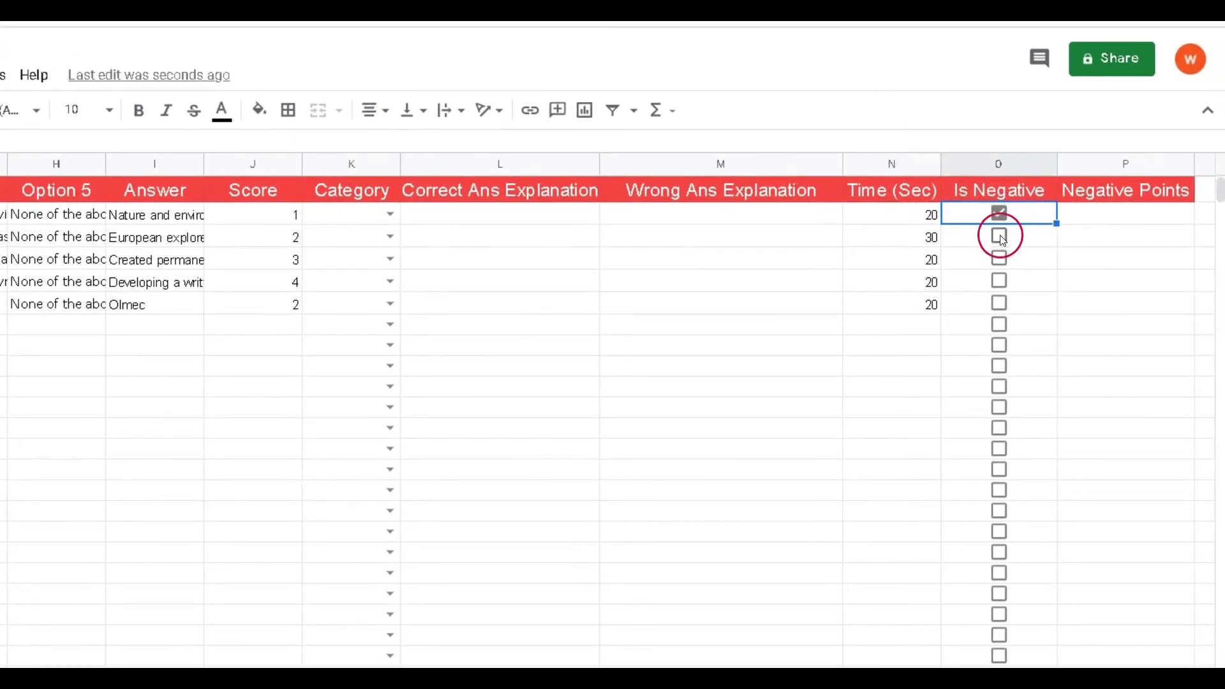
click(1000, 238)
click(1000, 259)
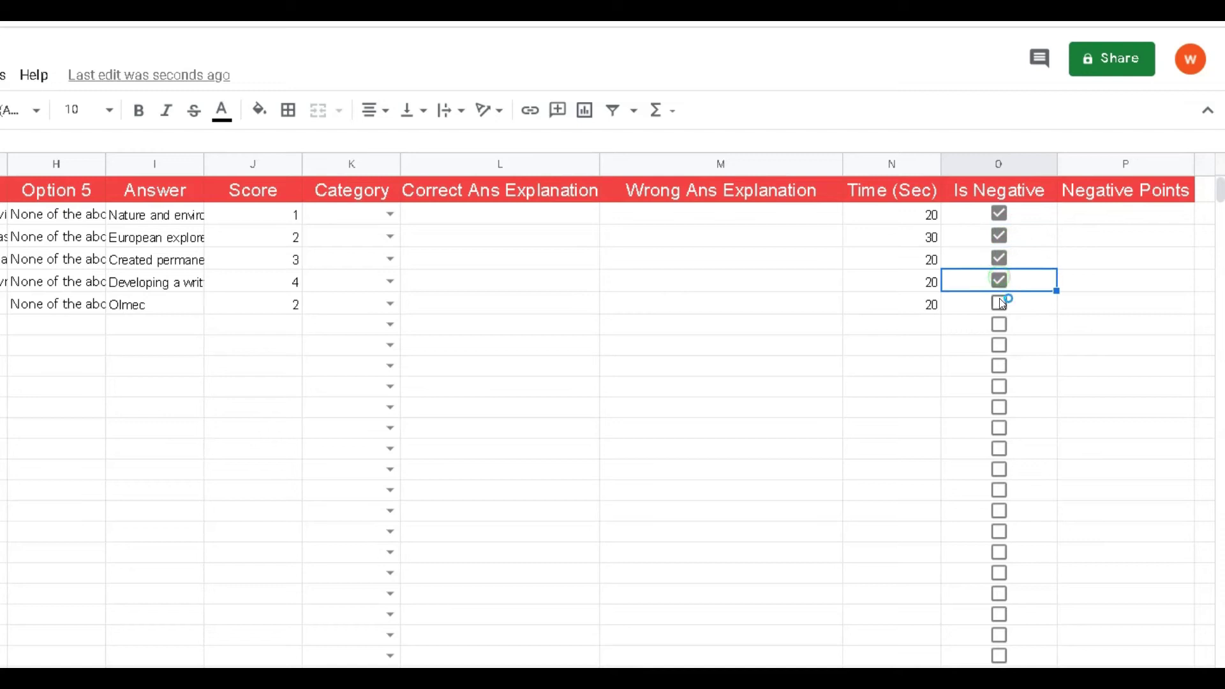
click(999, 303)
Enter 1 negative point in P2 and P3 and fill it down to P6.
click(1092, 212)
text(1)
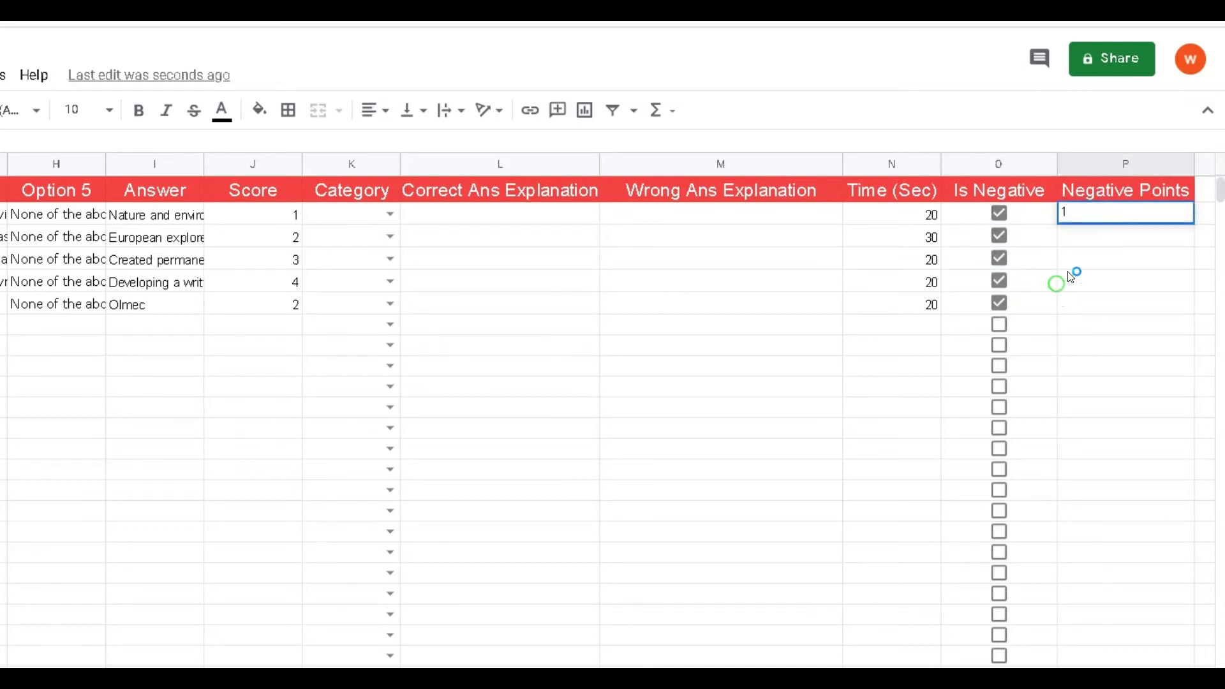
click(1048, 280)
click(1089, 238)
text(1)
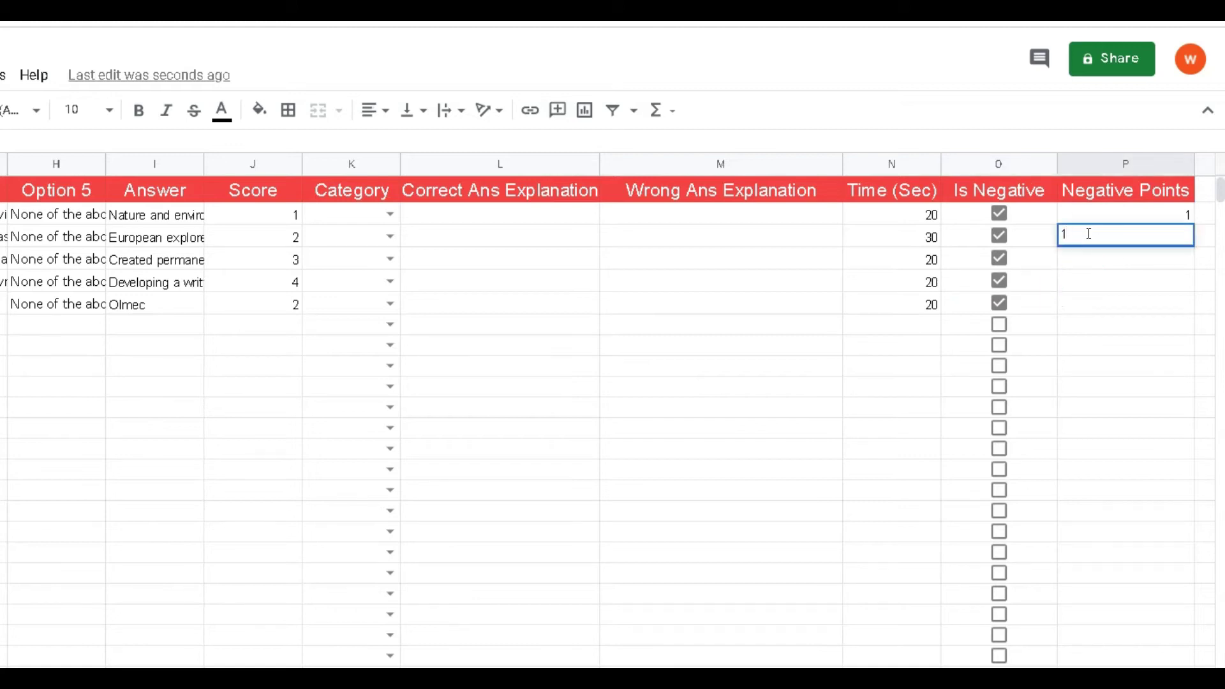
click(1176, 255)
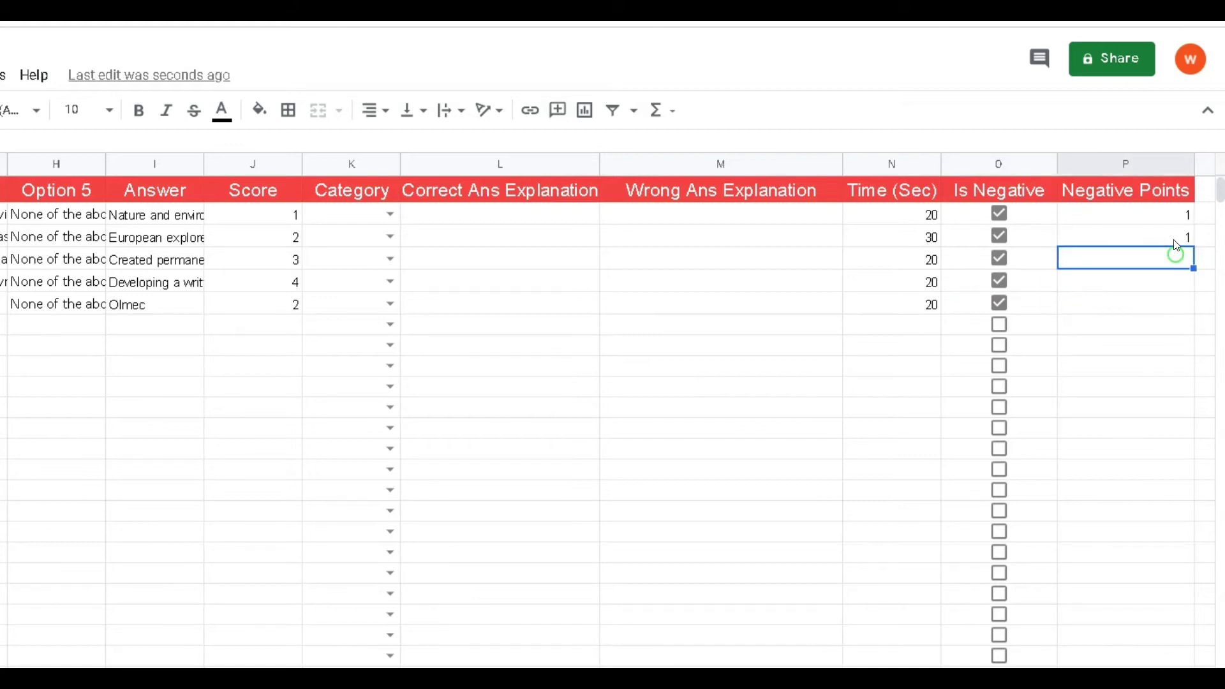
drag(1176, 220, 1177, 241)
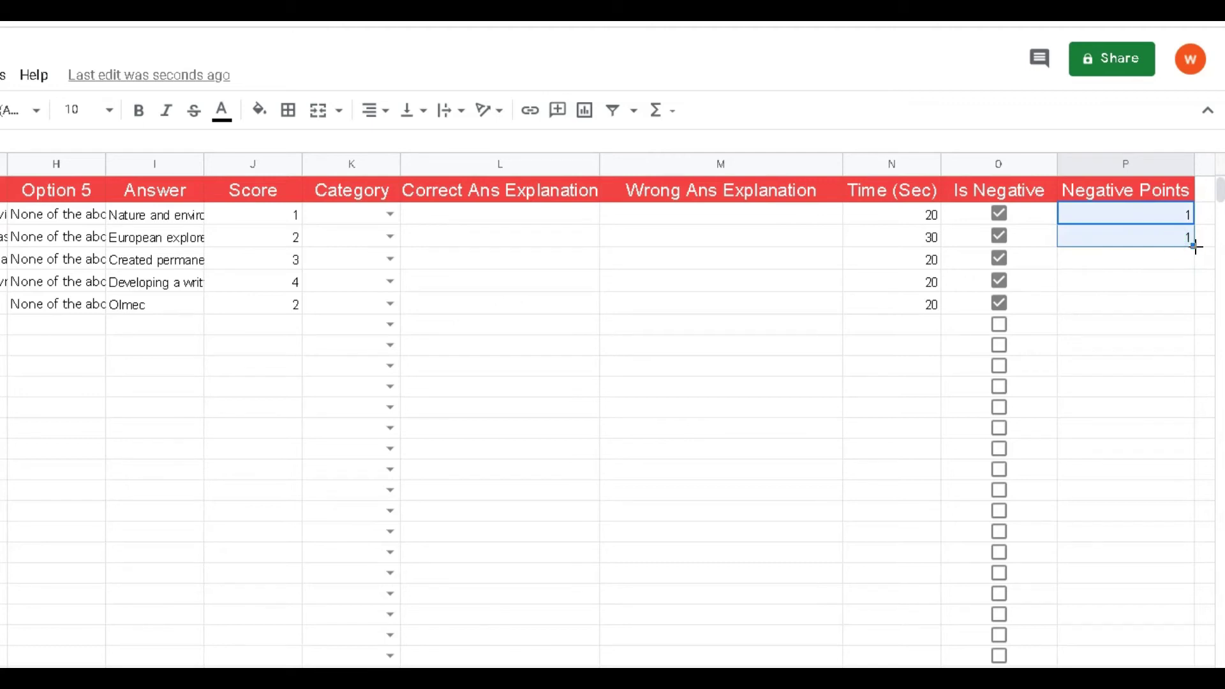
drag(1187, 304, 1187, 306)
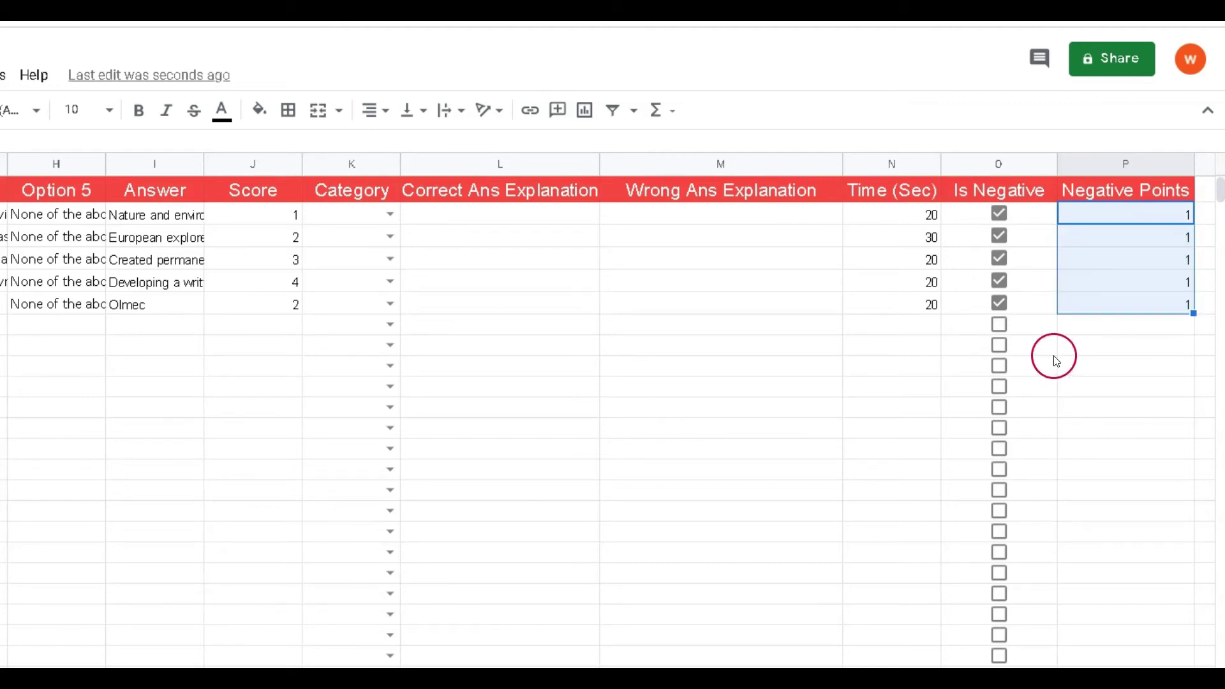
click(1154, 349)
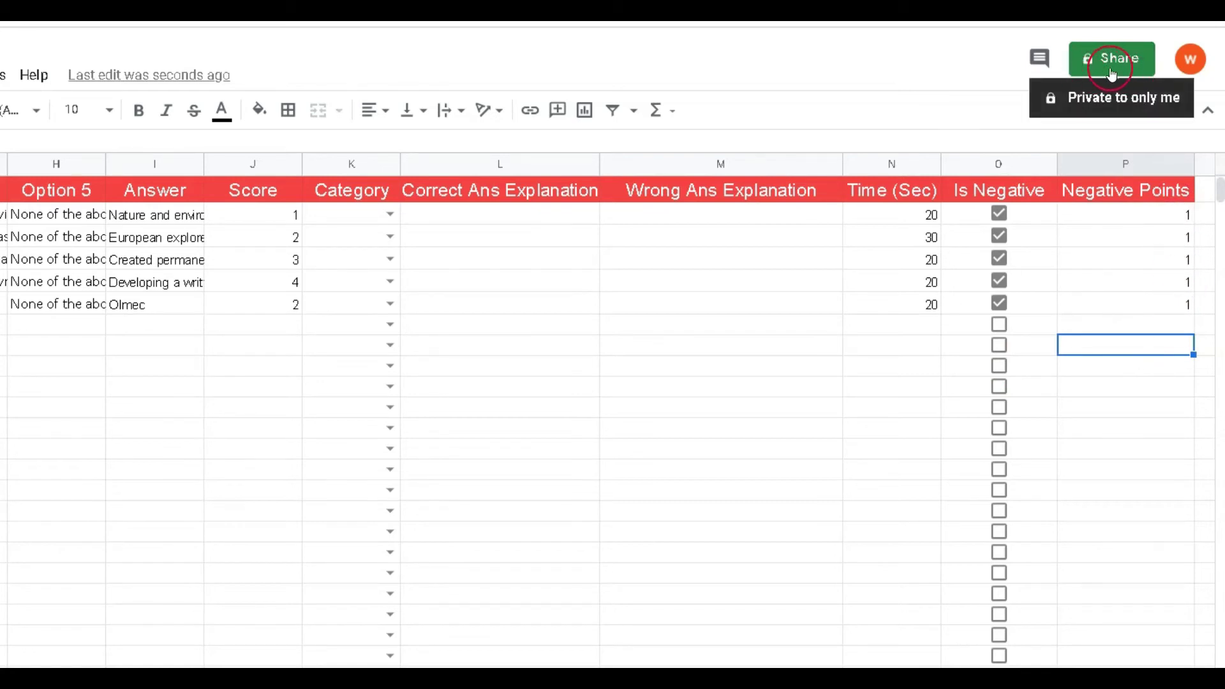
Set General access to 'Anyone with the link' with the Editor role.
click(1108, 63)
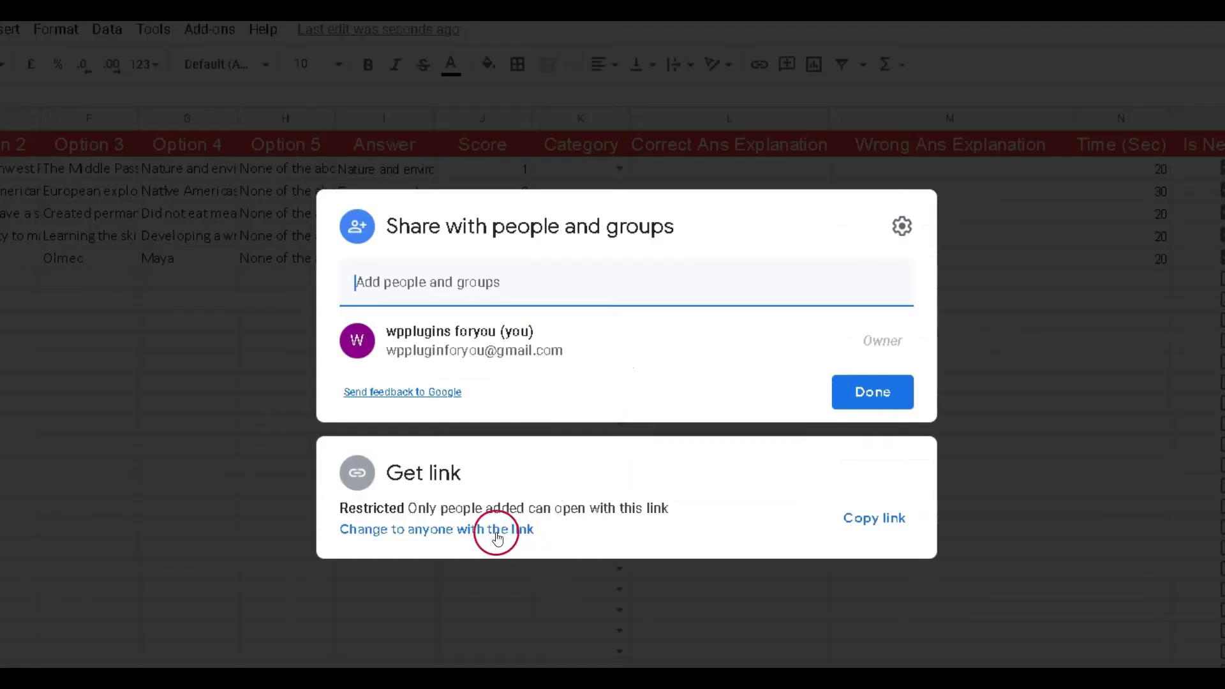
click(497, 533)
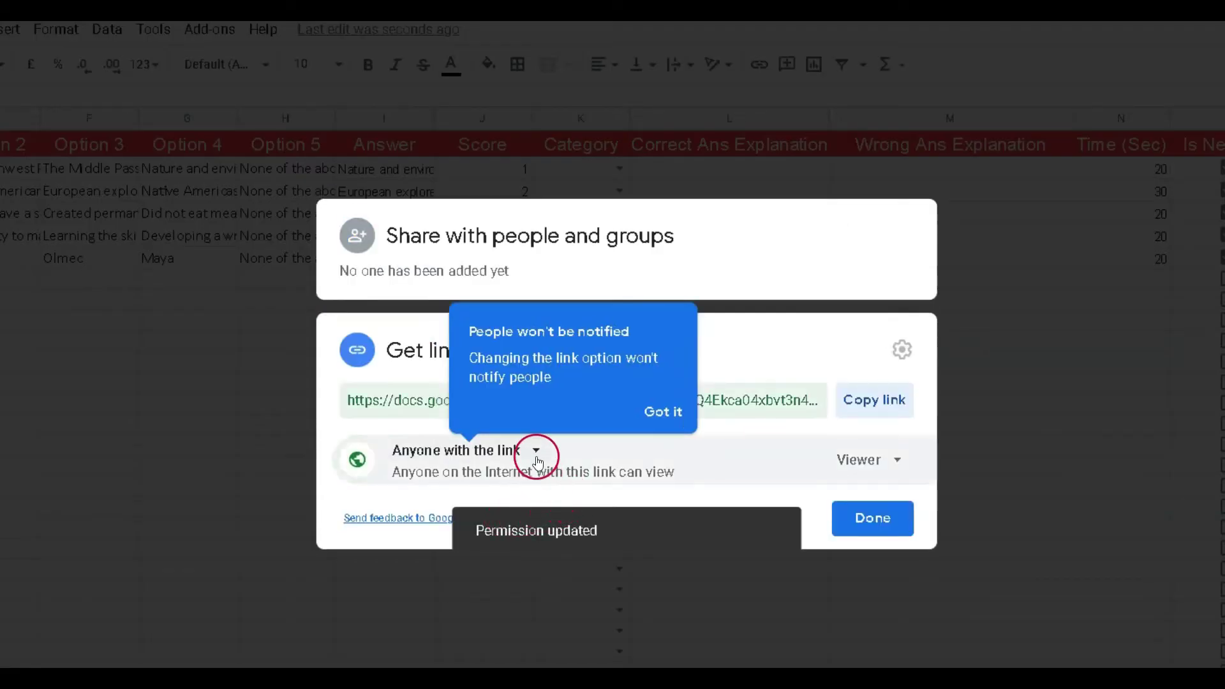
click(534, 451)
click(534, 539)
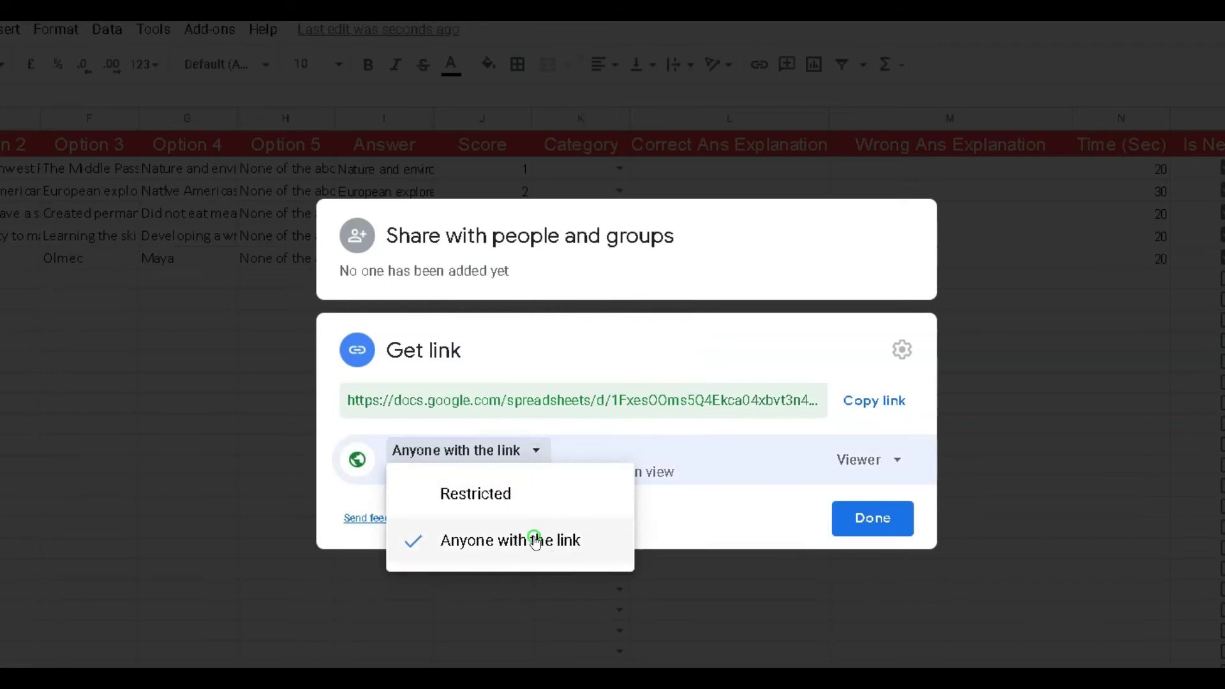
click(864, 462)
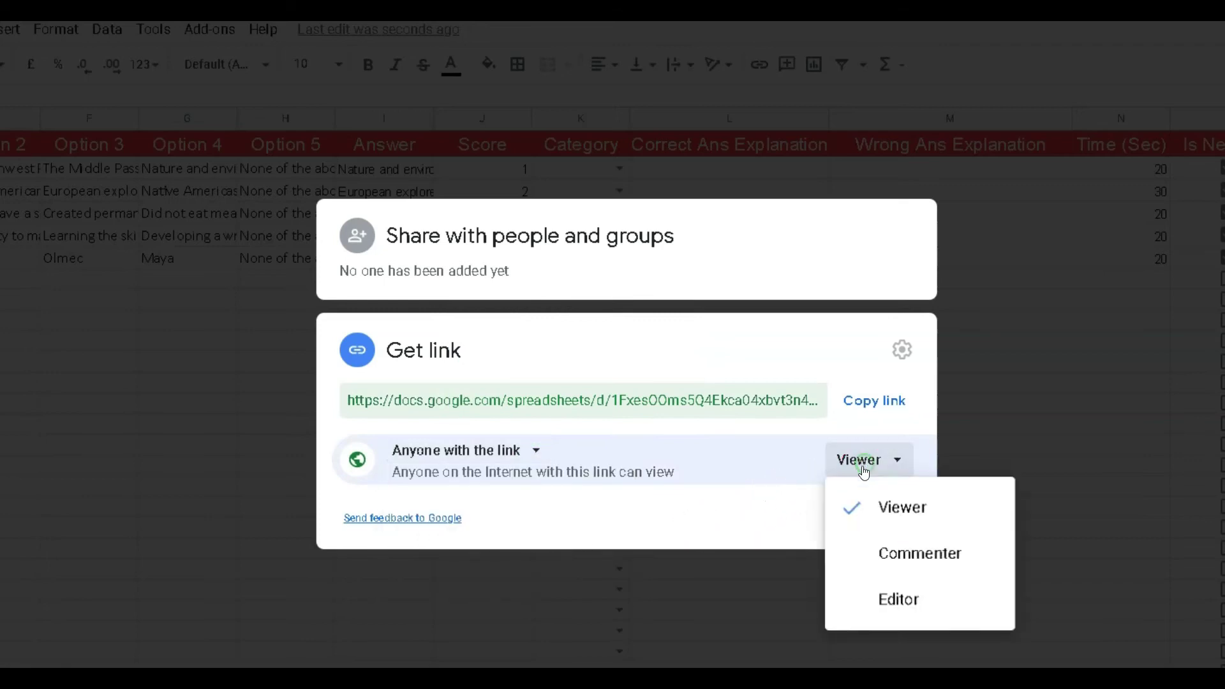
click(900, 601)
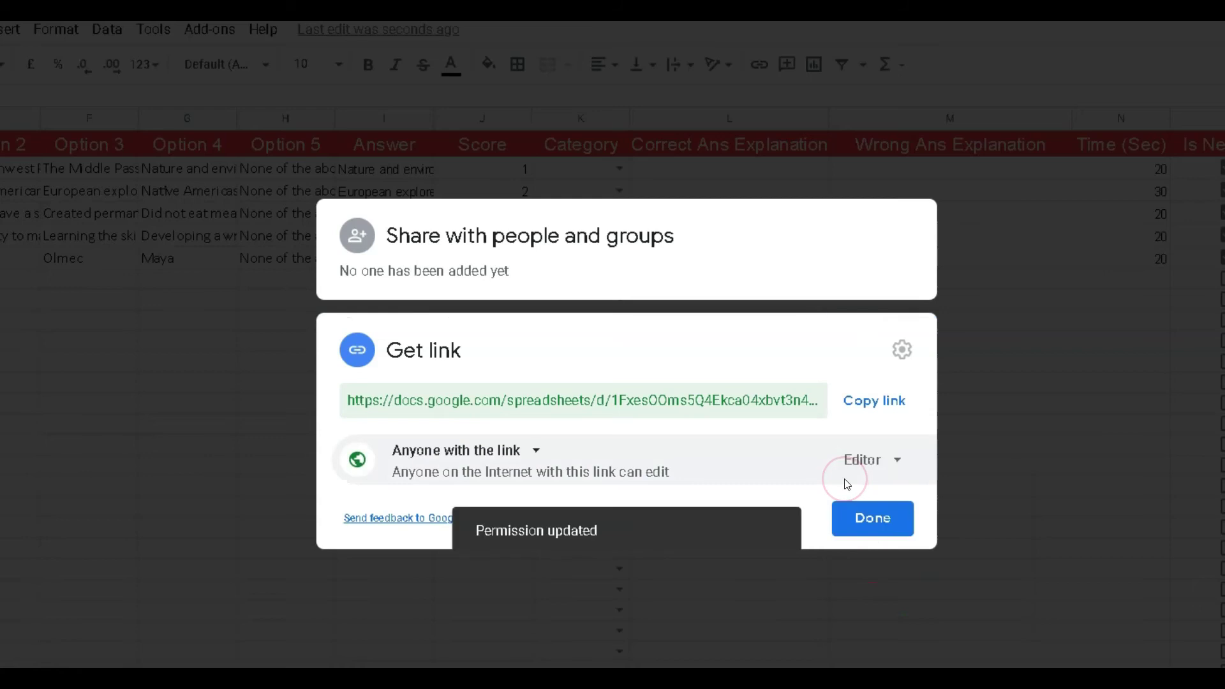
click(869, 517)
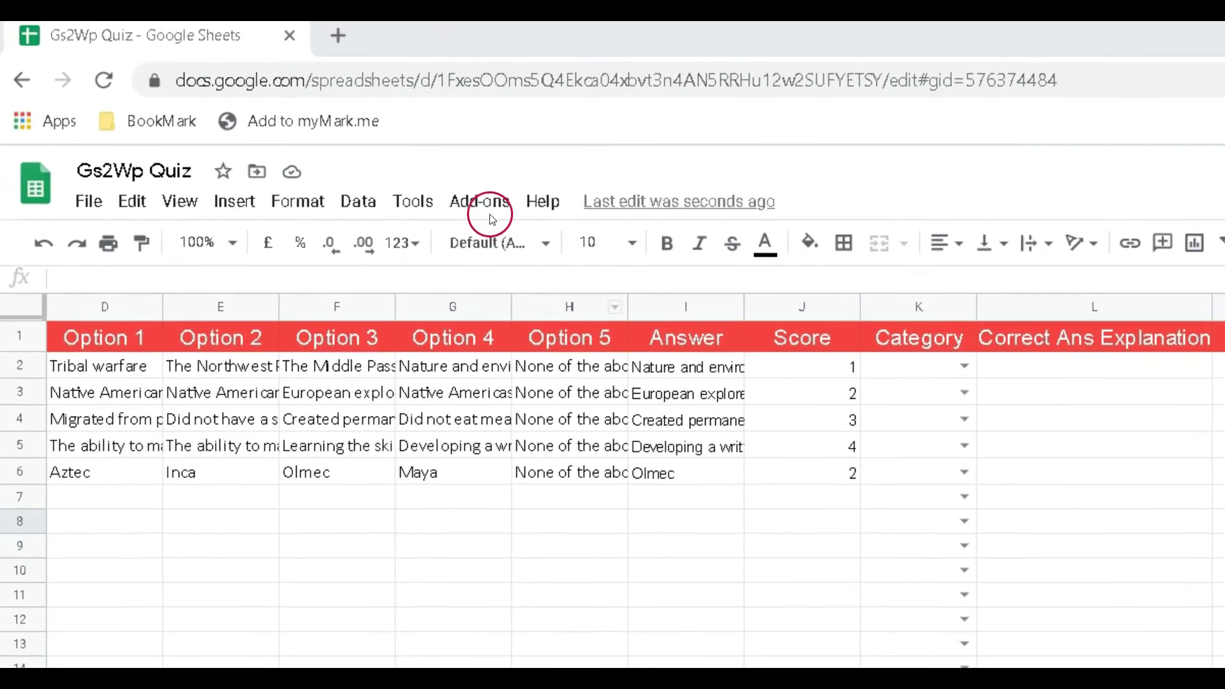
Run Publish Quiz from the GS2WP Quiz add-on menu.
click(487, 211)
mouse_move(543, 305)
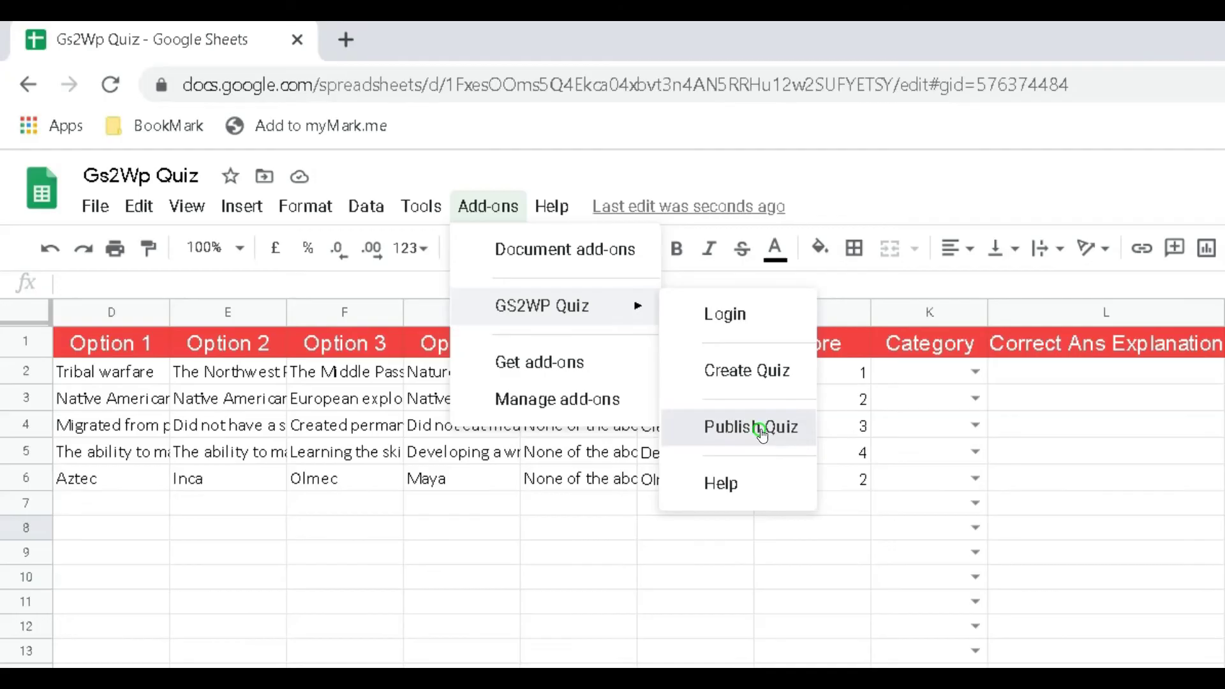
click(751, 432)
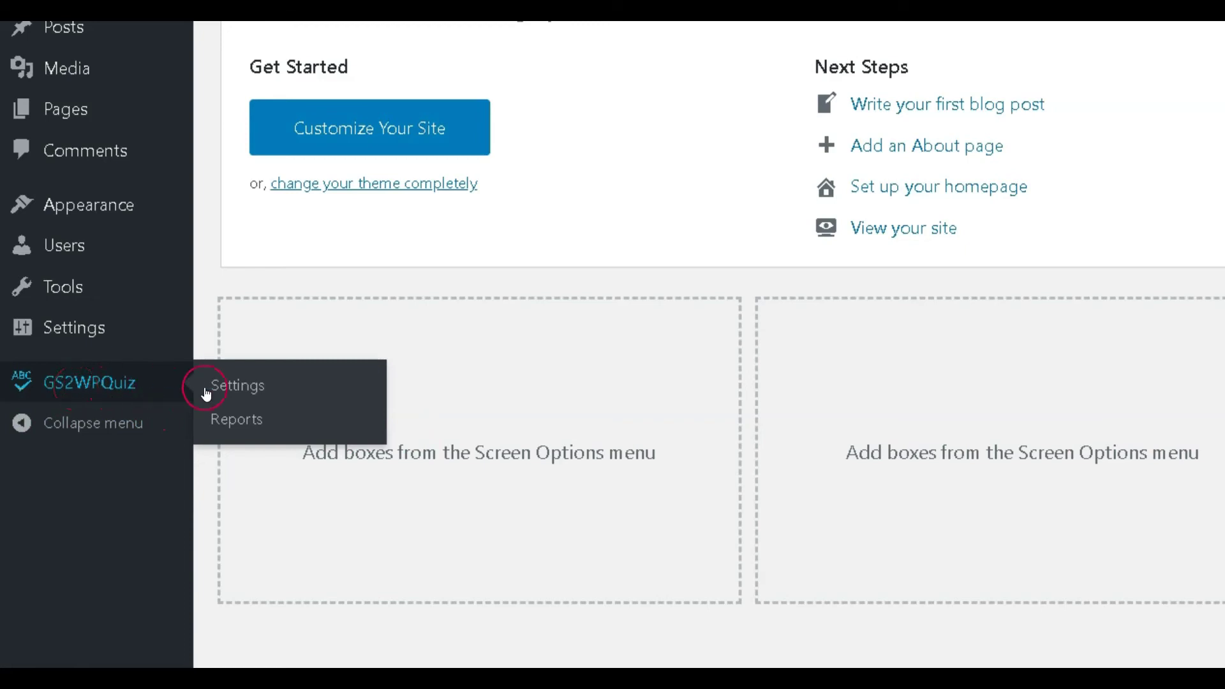
Copy the FirstAmericanQuiz shortcode from the ShotCode list in GS2WPQuiz Settings.
click(230, 393)
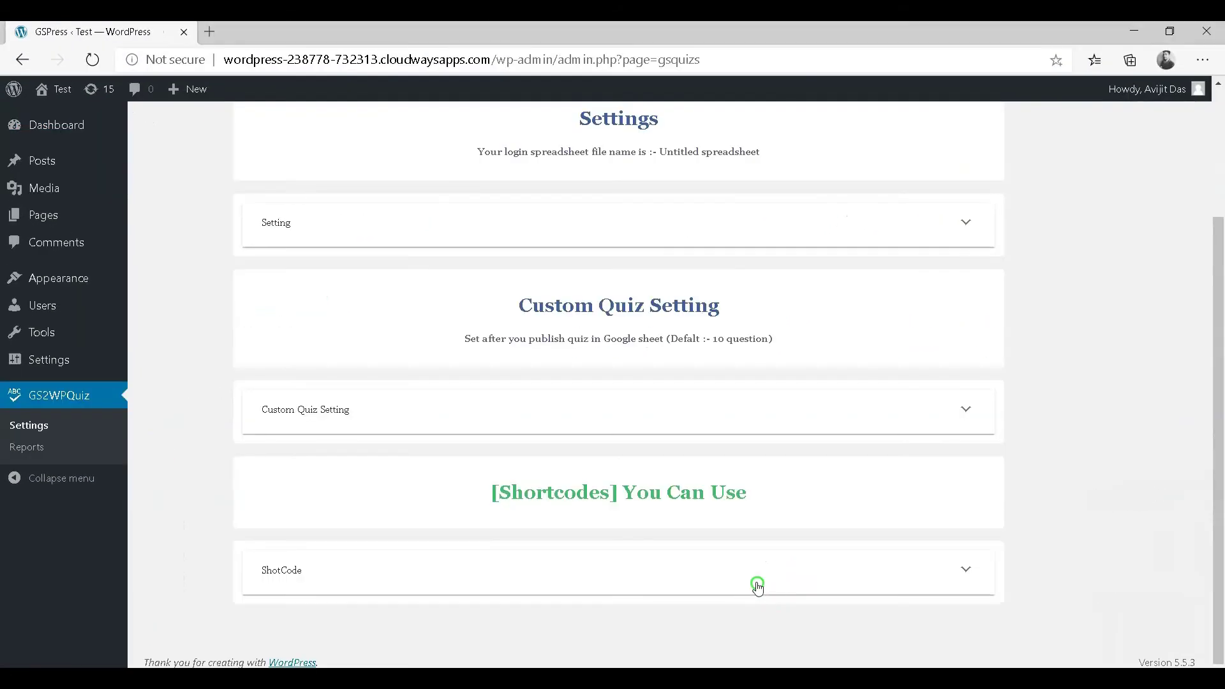
click(757, 586)
scroll(698, 536, down, 3)
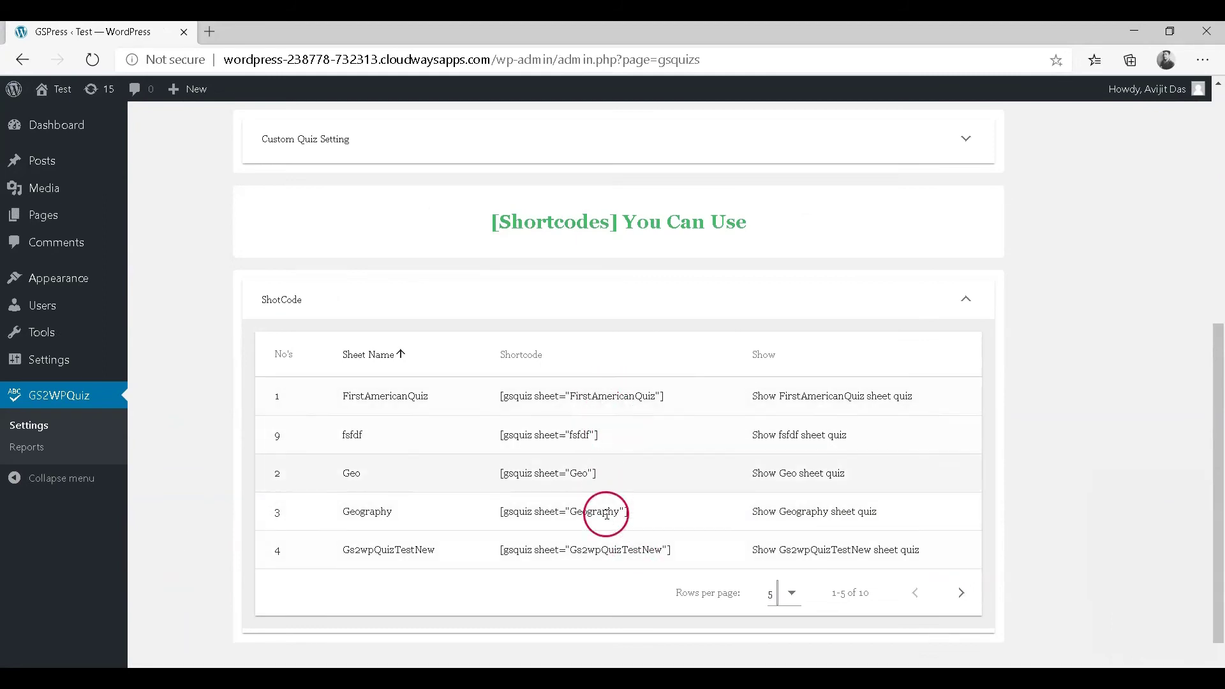
drag(664, 396, 544, 396)
right_click(561, 393)
mouse_move(42, 161)
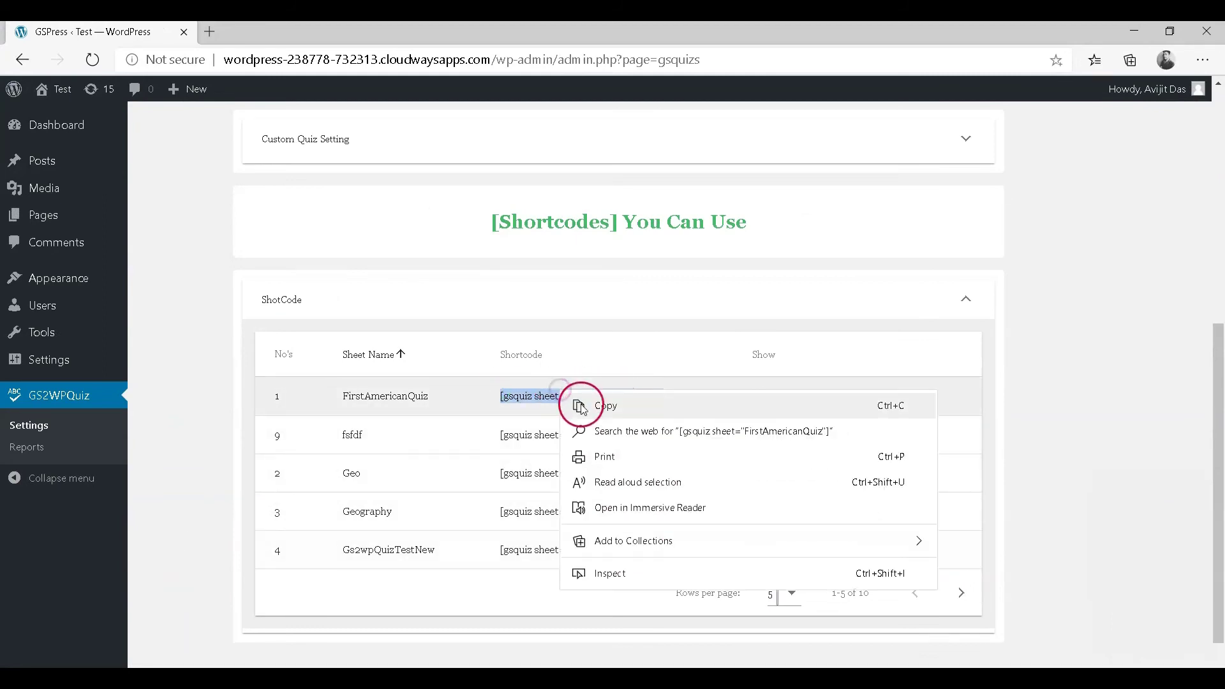
click(580, 402)
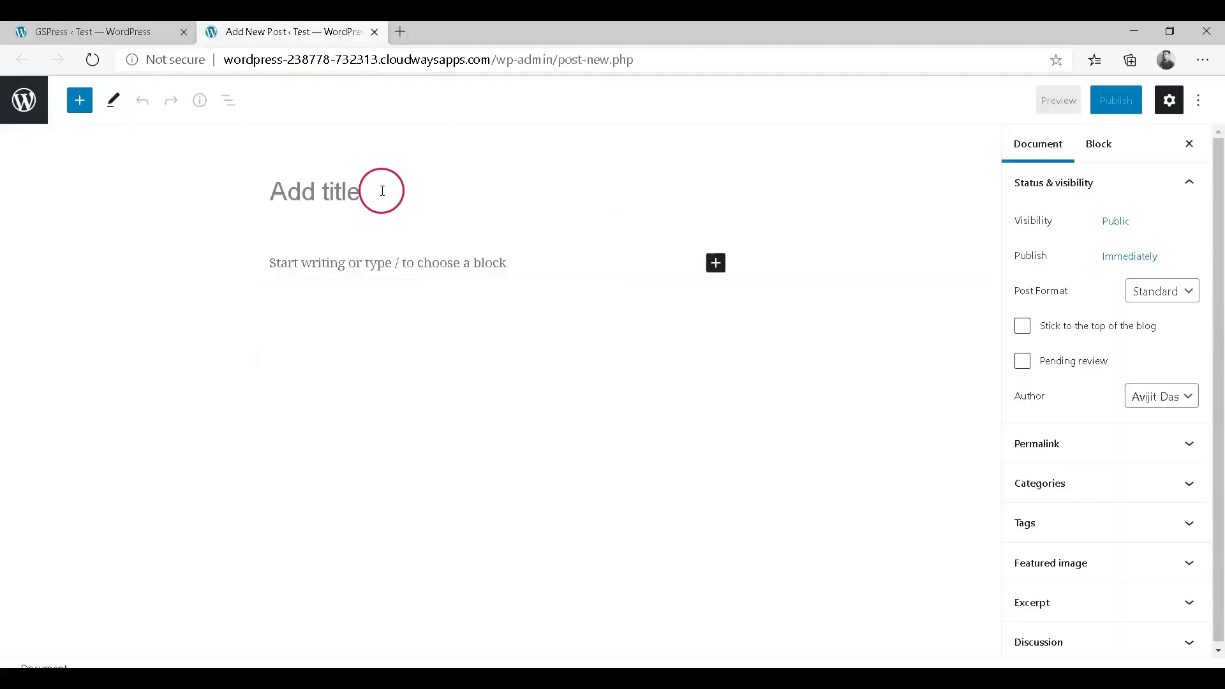
Start a new WordPress post and paste the filler paragraph into its body.
click(382, 191)
text(First American Quiz)
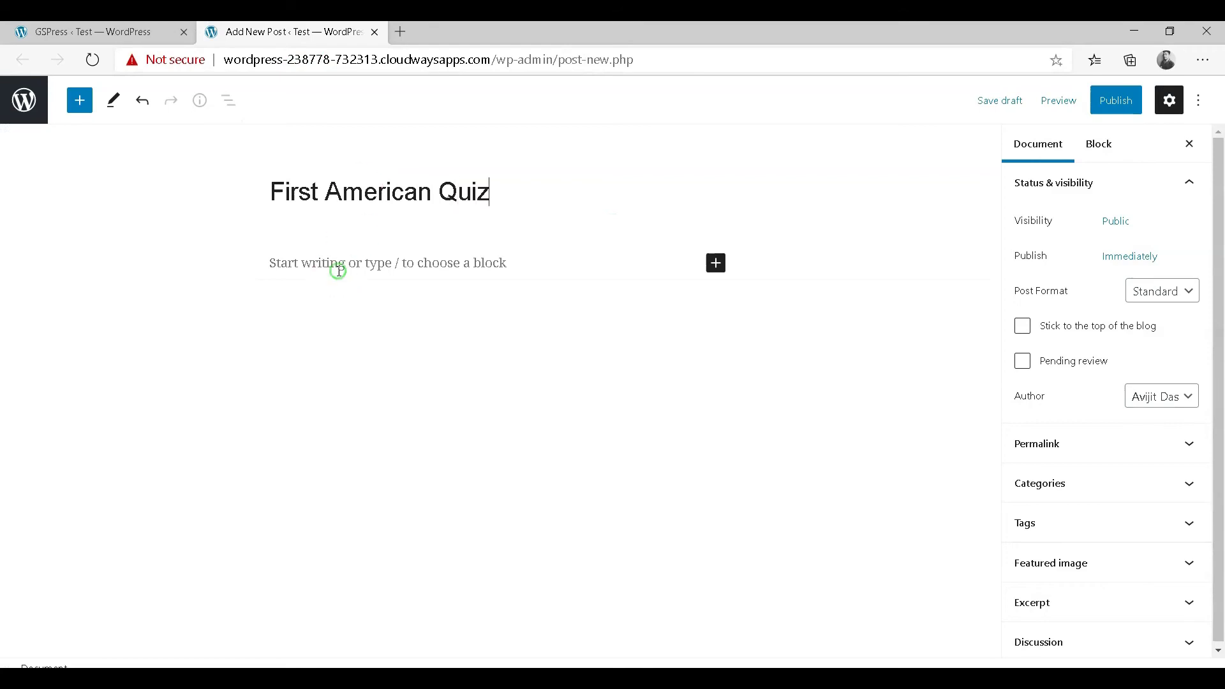
click(337, 272)
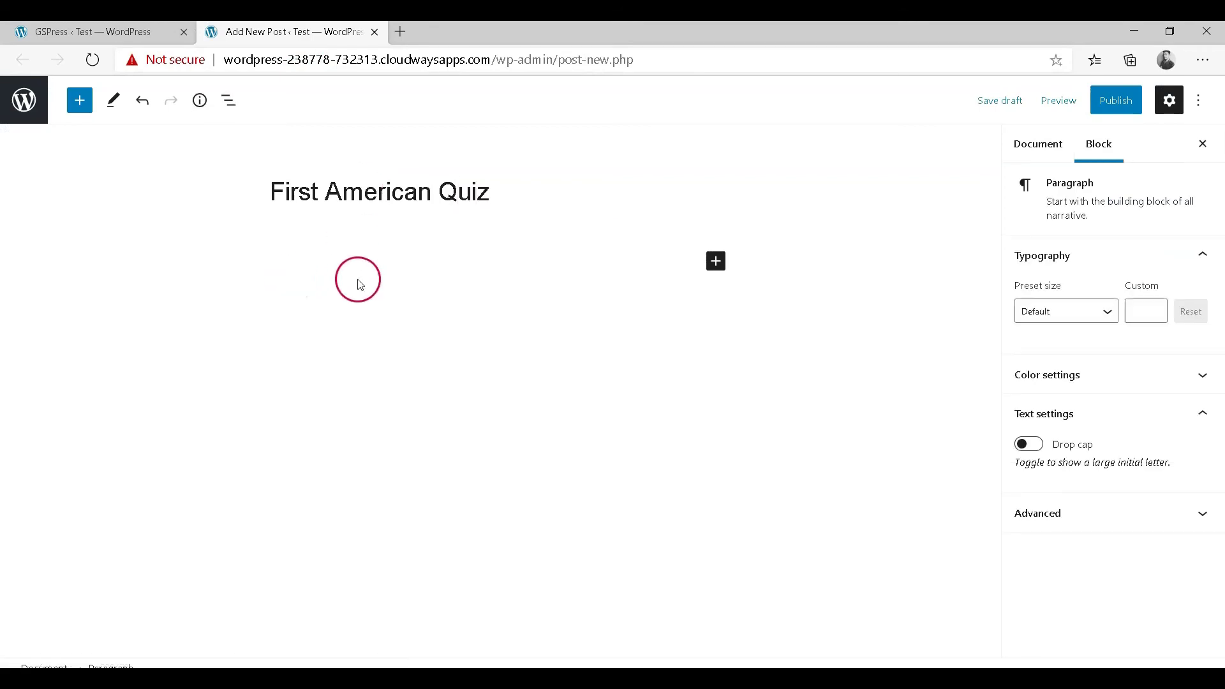
key(ctrl+v)
key(Return)
Add a Shortcode block containing the pasted FirstAmericanQuiz shortcode.
click(706, 486)
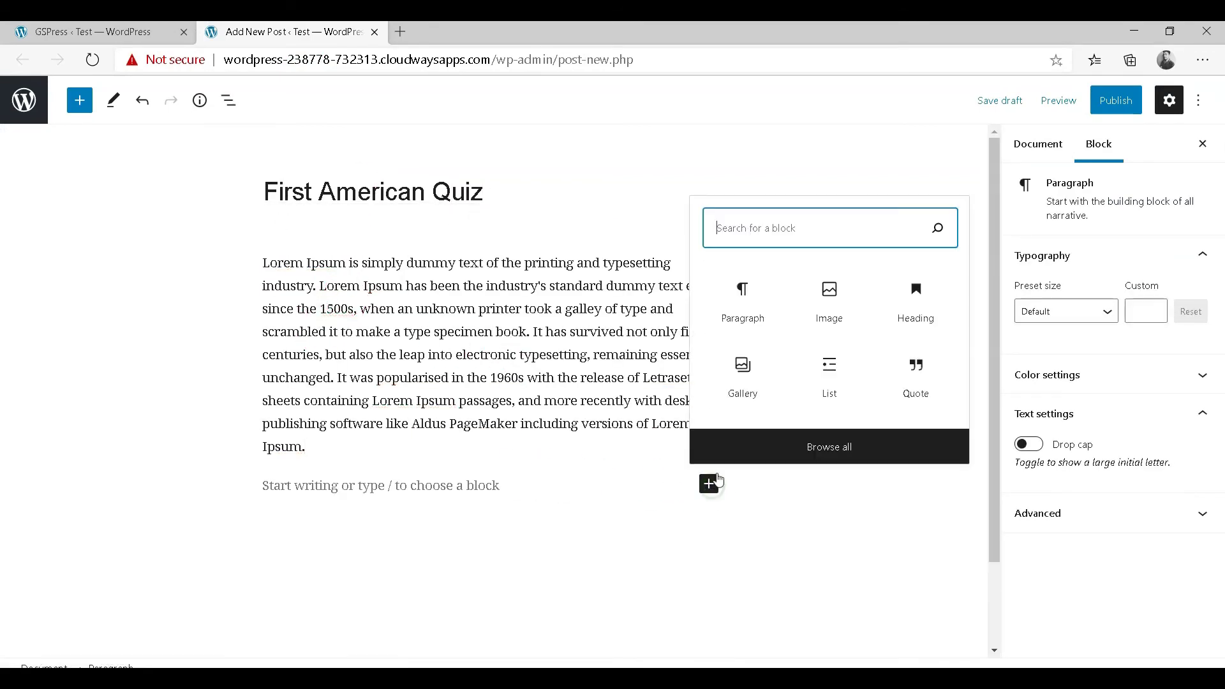
click(751, 241)
text(sho)
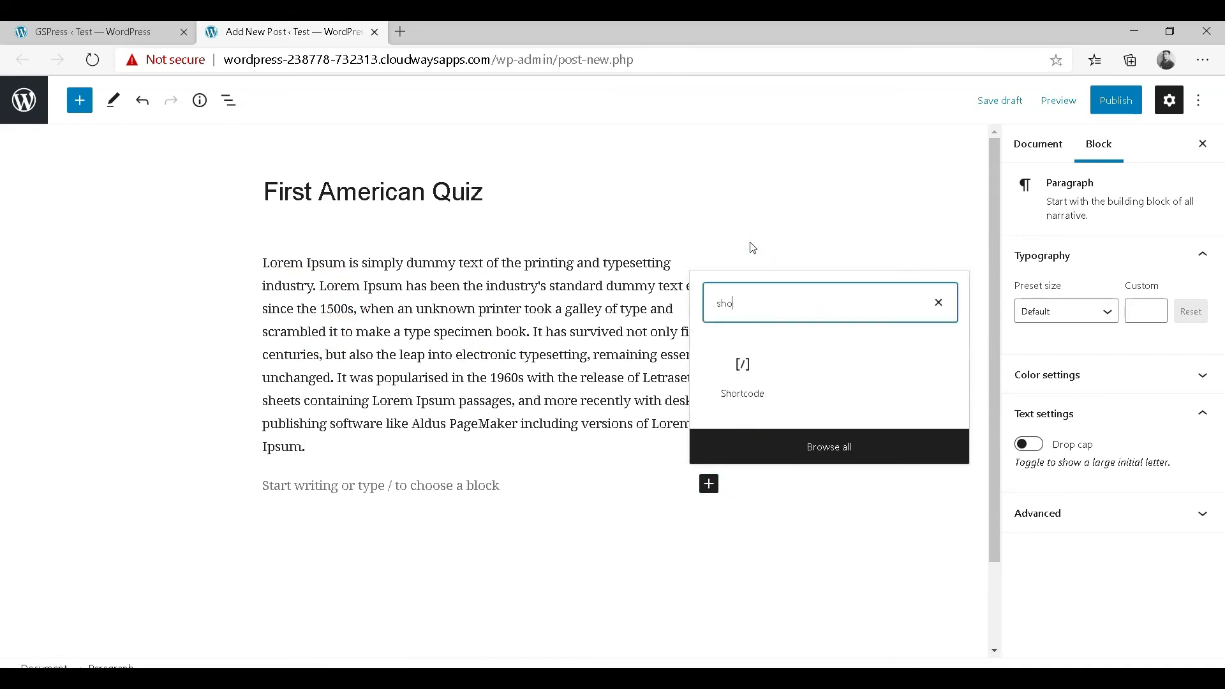
click(742, 368)
key(ctrl+v)
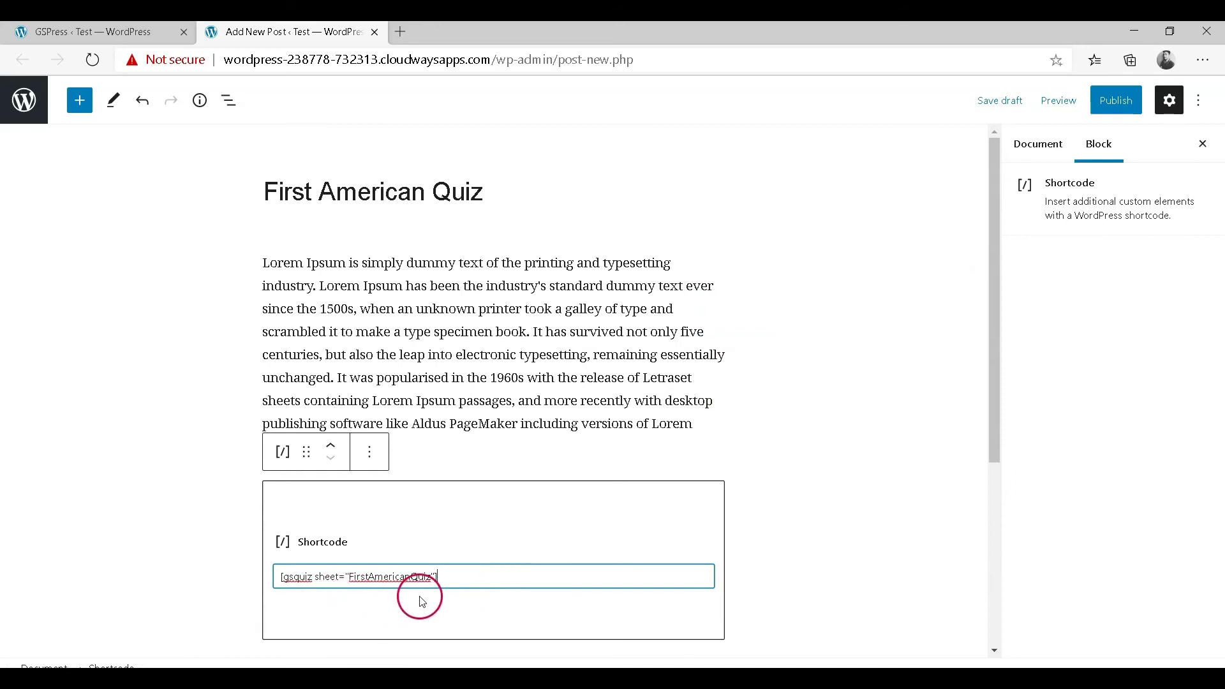
Publish the First American Quiz post and view it live in a new tab.
click(1116, 100)
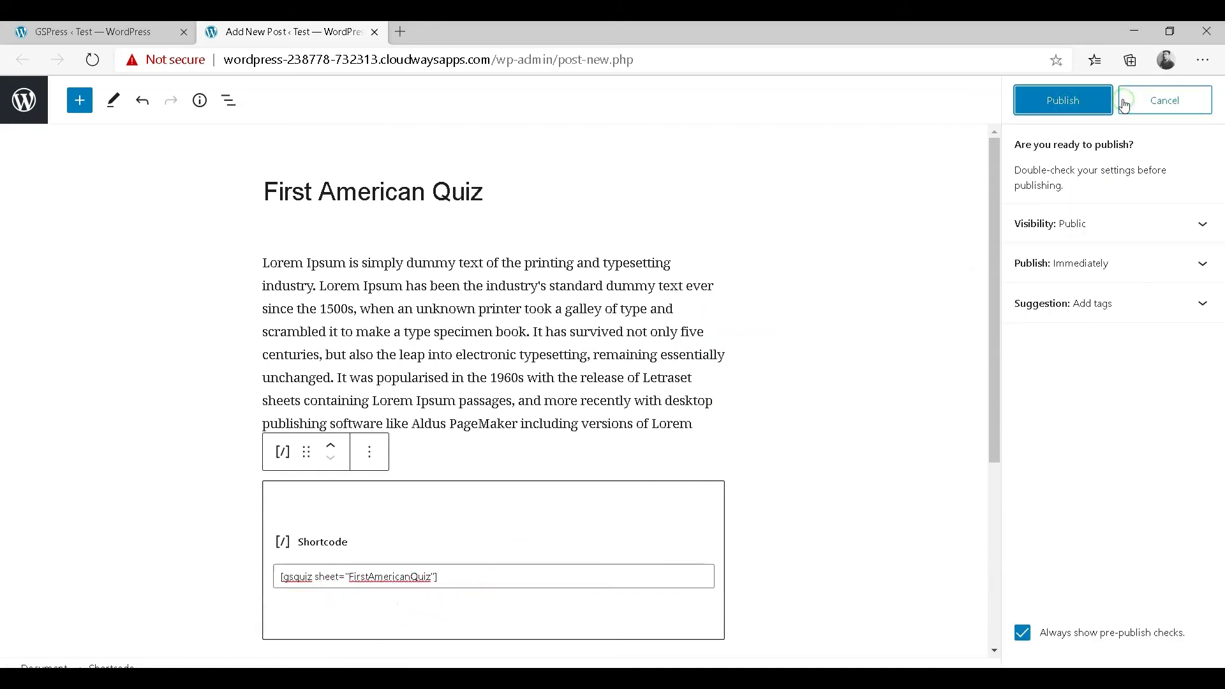
click(1089, 107)
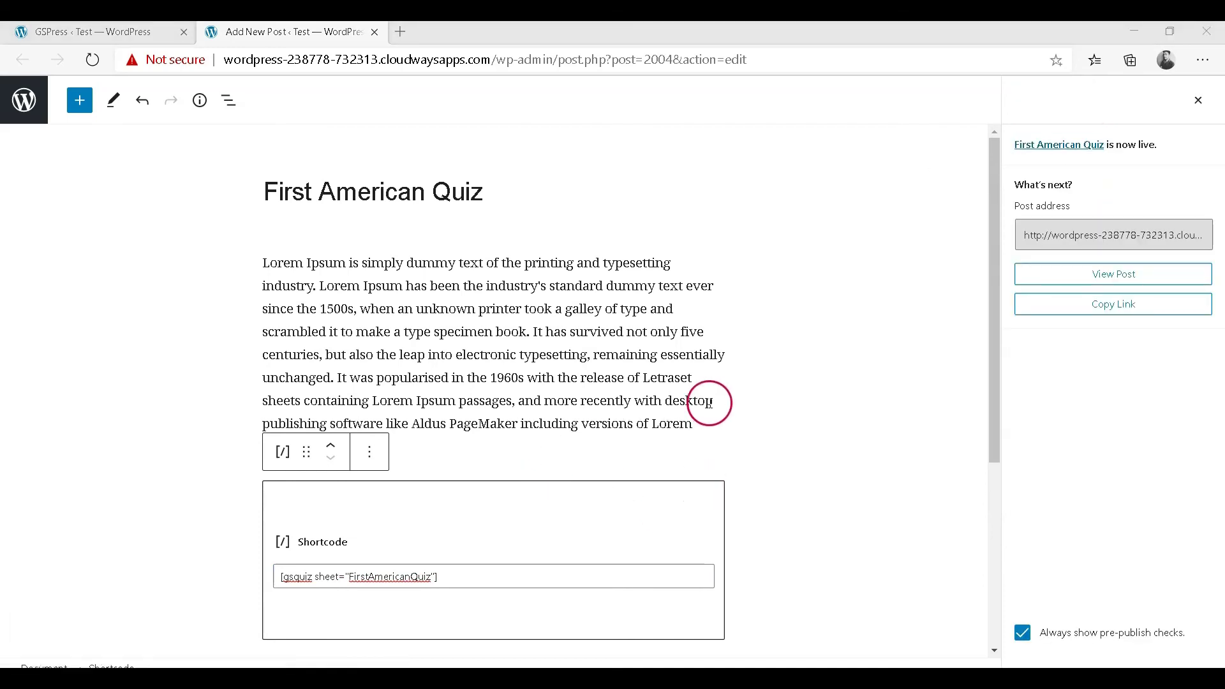
click(1055, 146)
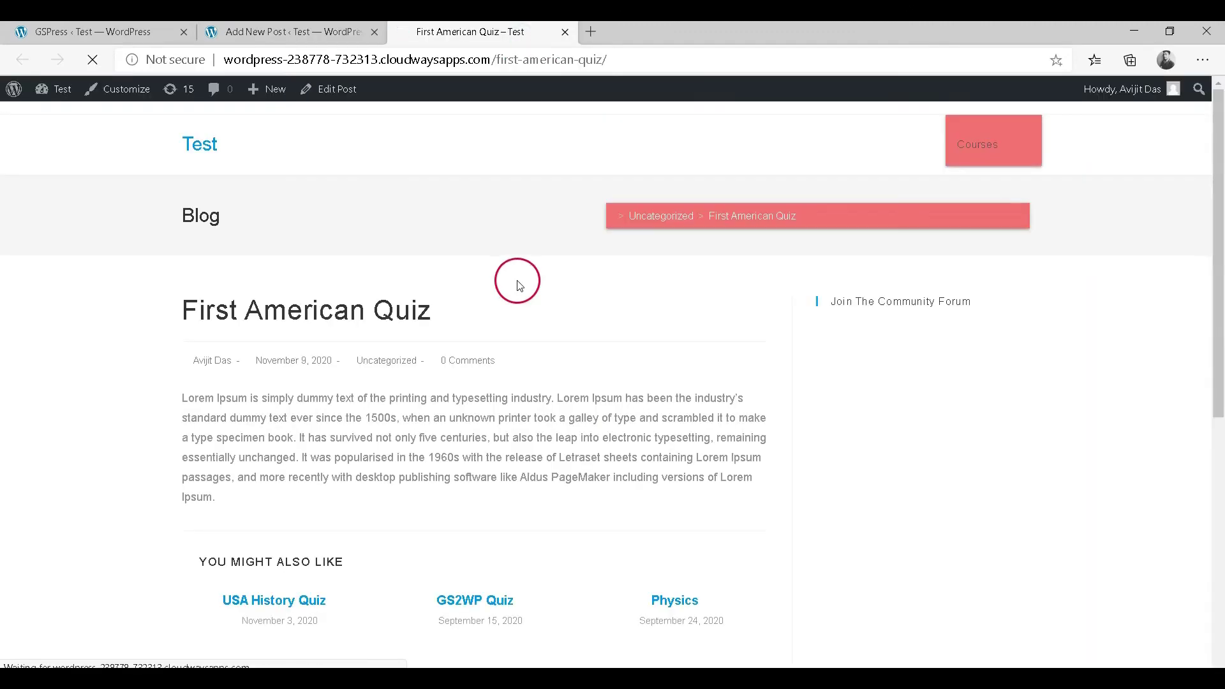
scroll(517, 280, down, 3)
scroll(512, 281, up, 1)
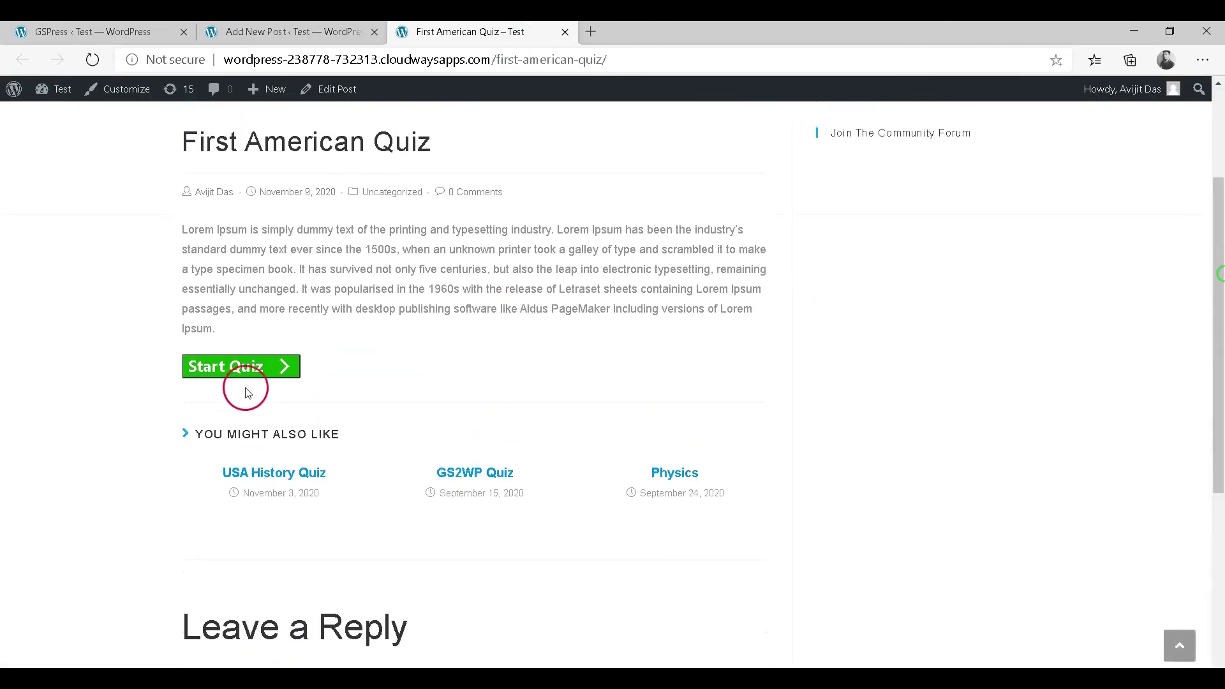
Start the quiz, answer land bridge, play the video, then answer durable weapons.
click(242, 369)
click(259, 455)
click(744, 592)
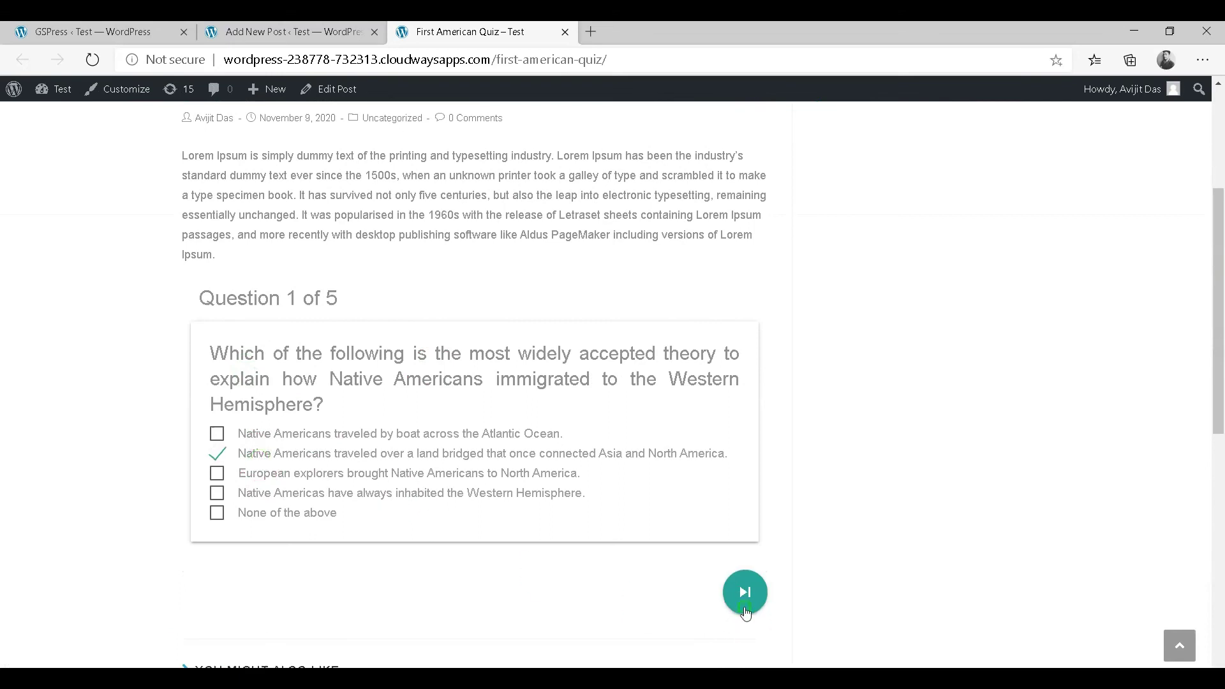
scroll(521, 506, down, 2)
click(449, 338)
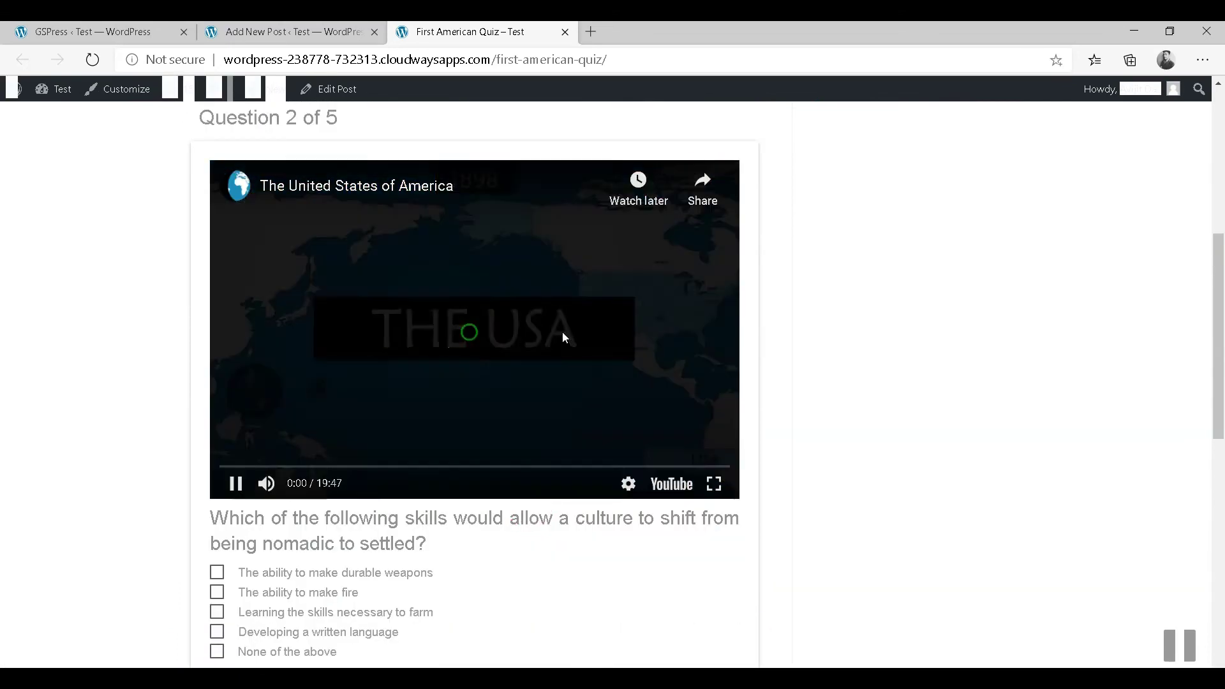
click(470, 329)
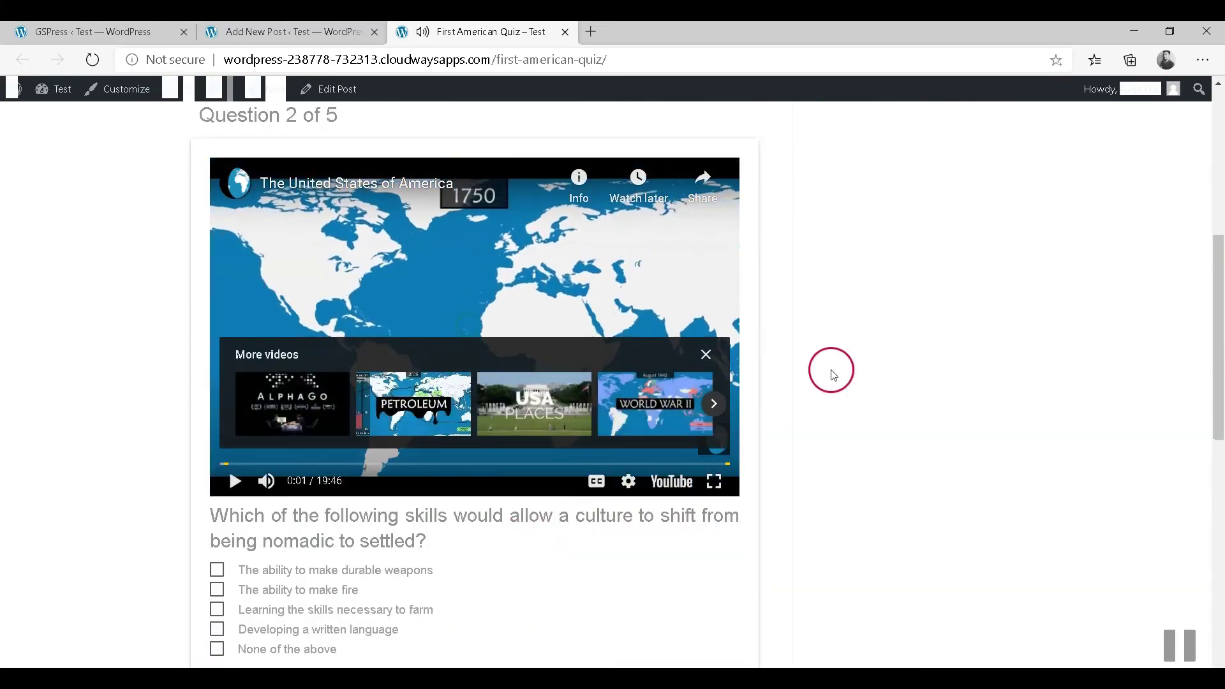
scroll(824, 370, down, 4)
scroll(574, 382, up, 3)
click(287, 424)
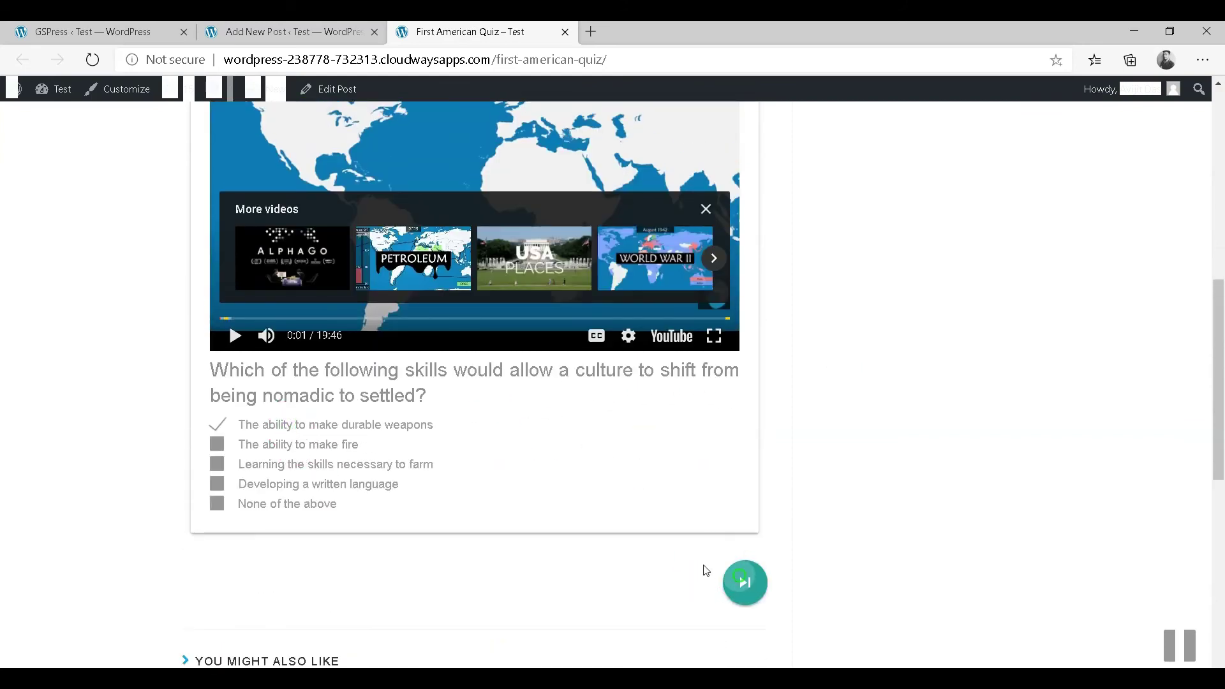
click(742, 581)
Answer questions 3–5: migrating, Olmec, and The Northwest Passage.
click(374, 494)
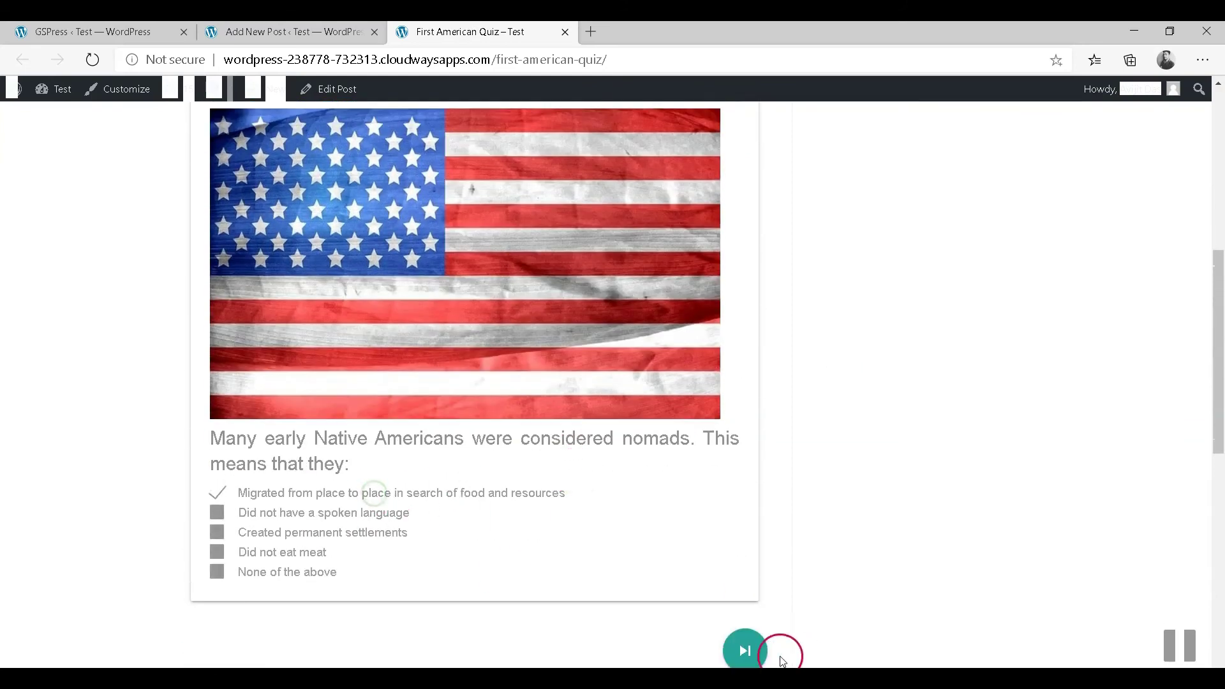
click(746, 651)
scroll(383, 440, up, 2)
click(233, 358)
click(746, 476)
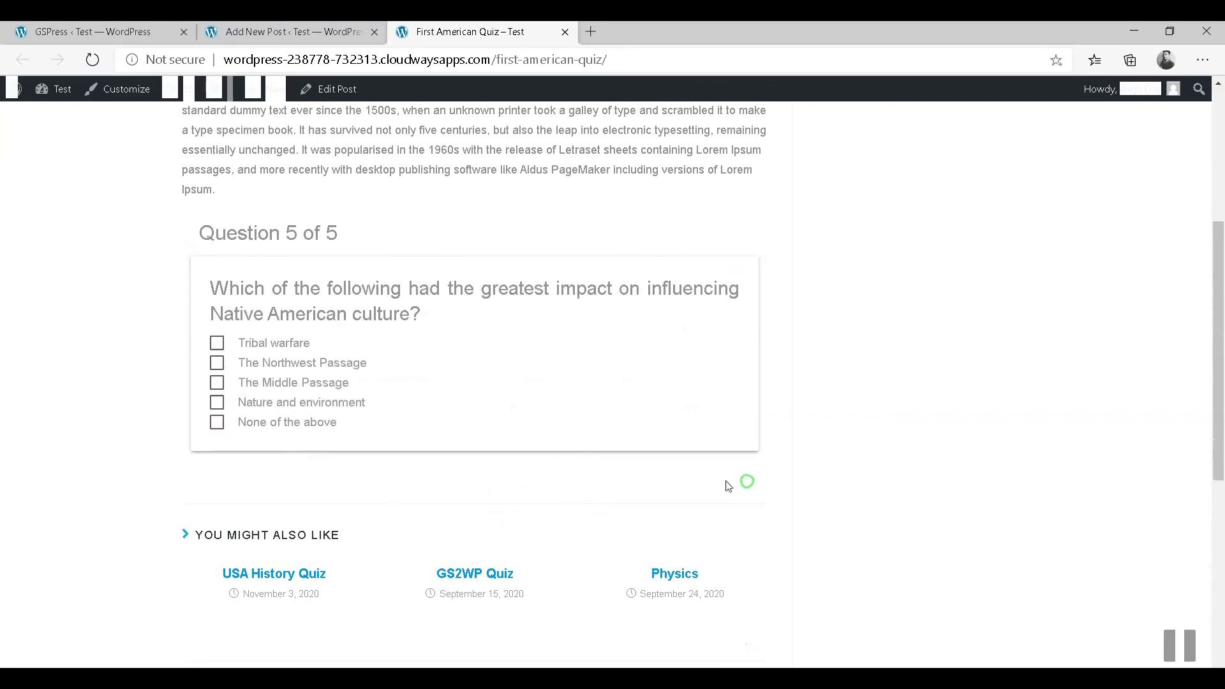
scroll(521, 482, up, 2)
click(320, 449)
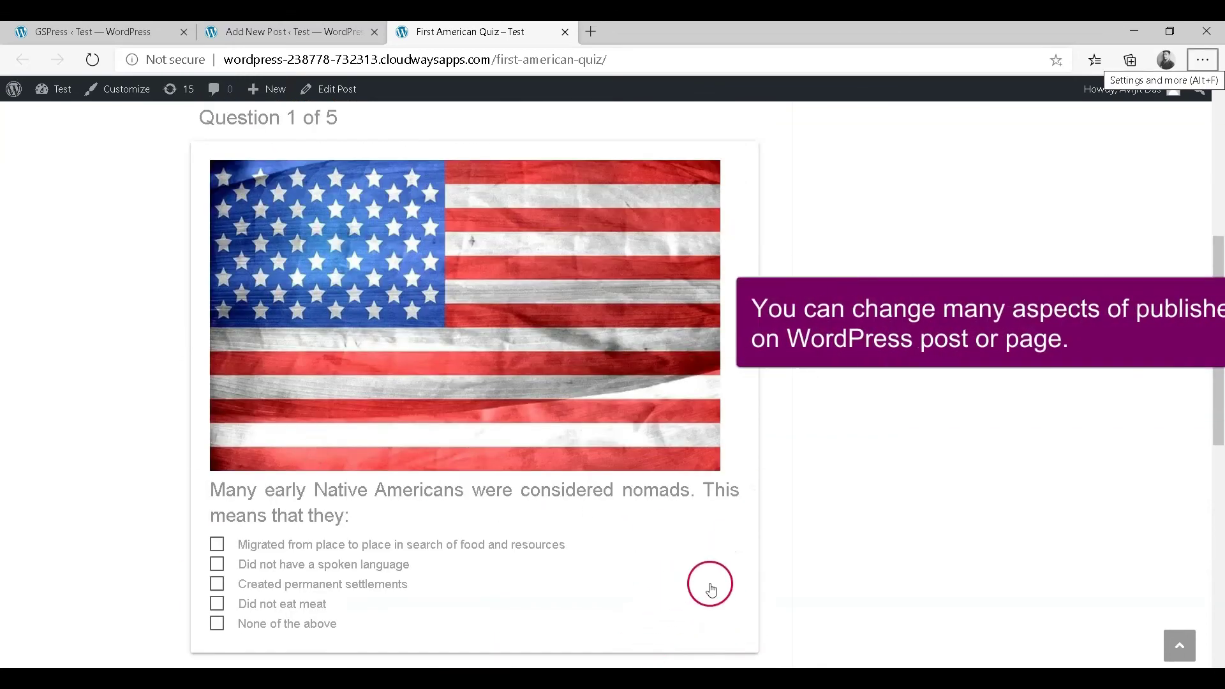